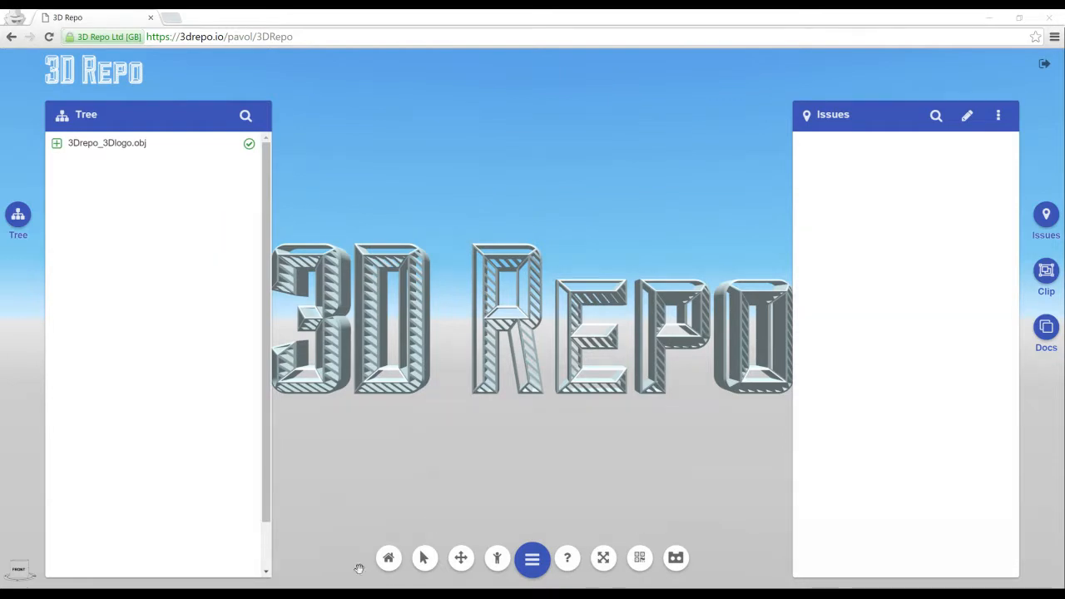
# Inspect the 3D logo in Turntable navigation mode from an elevated angle, moving in closer to the letter R
pyautogui.click(399, 527)
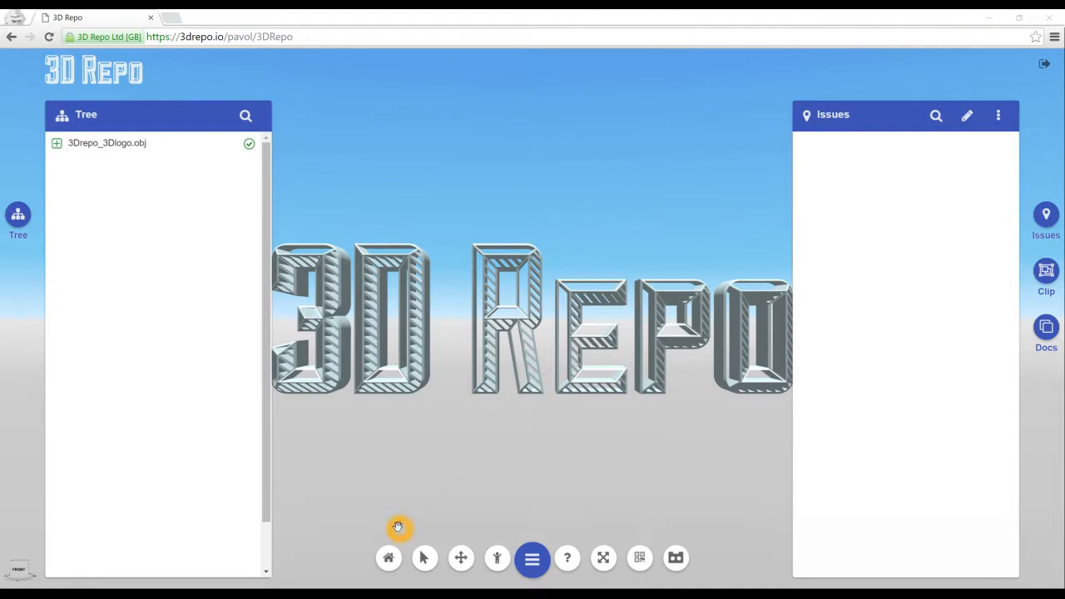
pyautogui.click(424, 559)
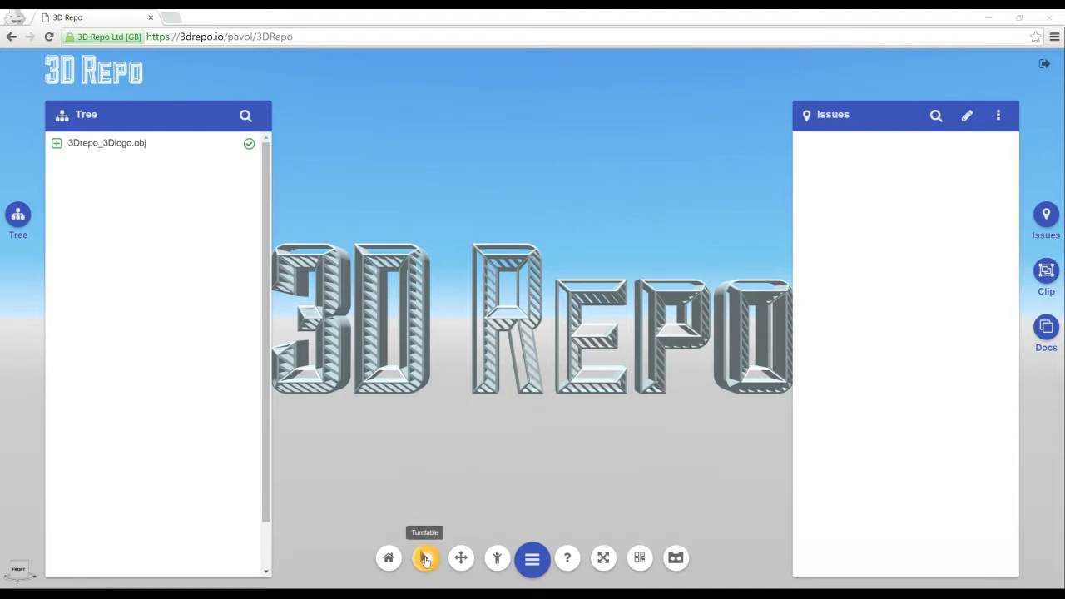
pyautogui.moveTo(452, 335); pyautogui.dragTo(520, 209)
pyautogui.scroll(5, 538, 318)
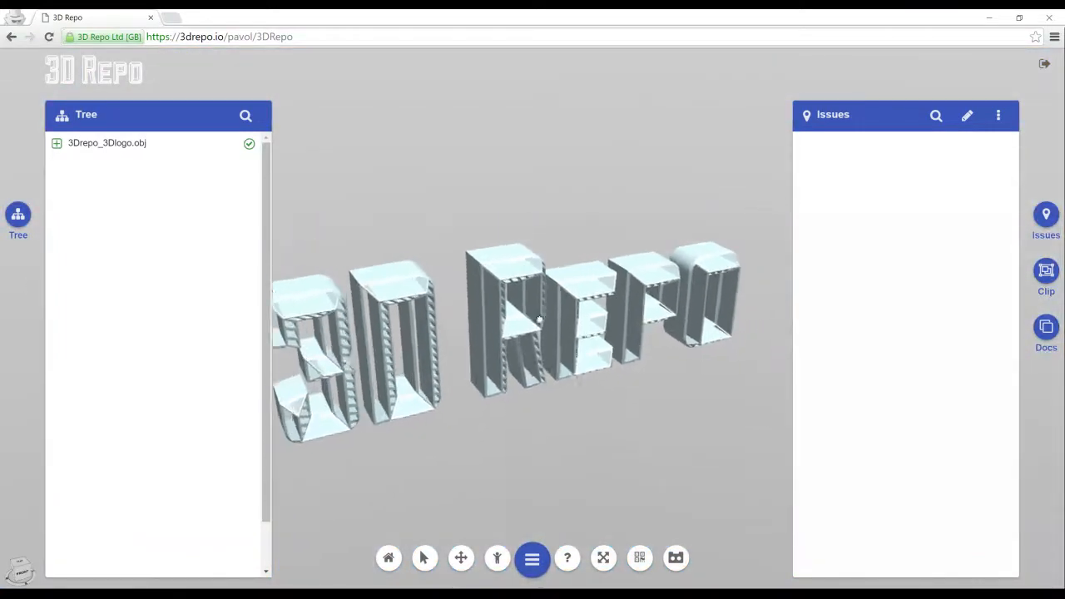
pyautogui.moveTo(487, 300); pyautogui.dragTo(493, 422)
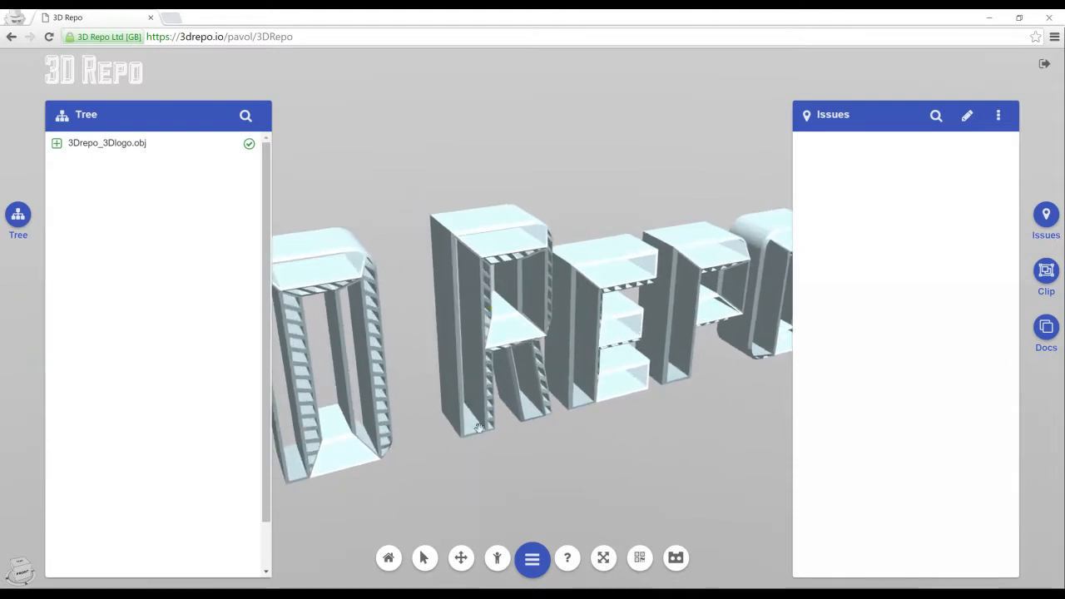
pyautogui.moveTo(506, 321); pyautogui.dragTo(498, 549, button='right')
# Try the other camera navigation modes on the logo and select the letter R in the model
pyautogui.click(463, 562)
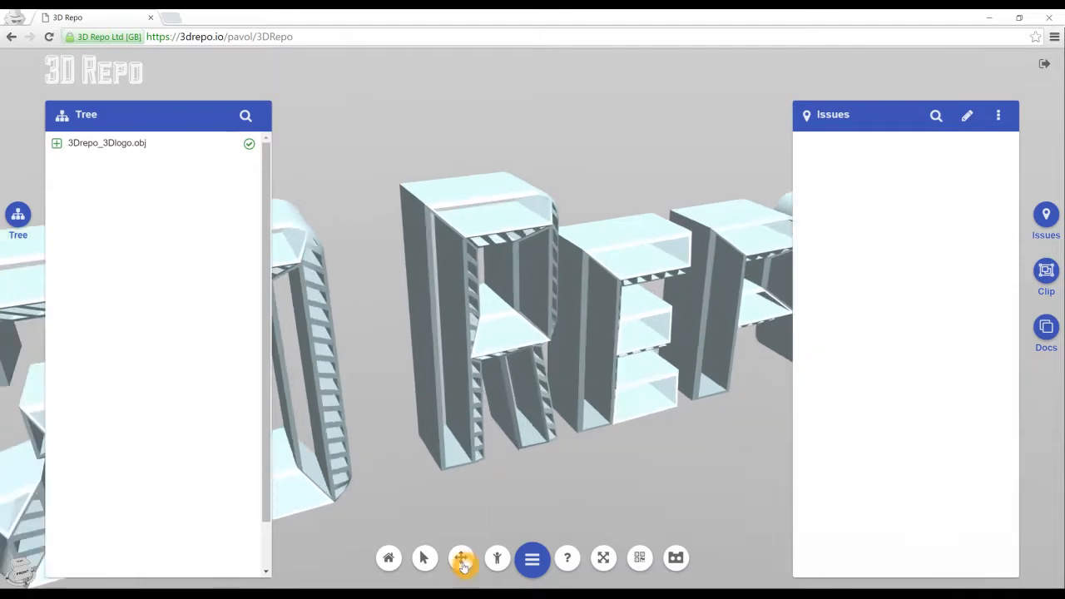
pyautogui.click(487, 474)
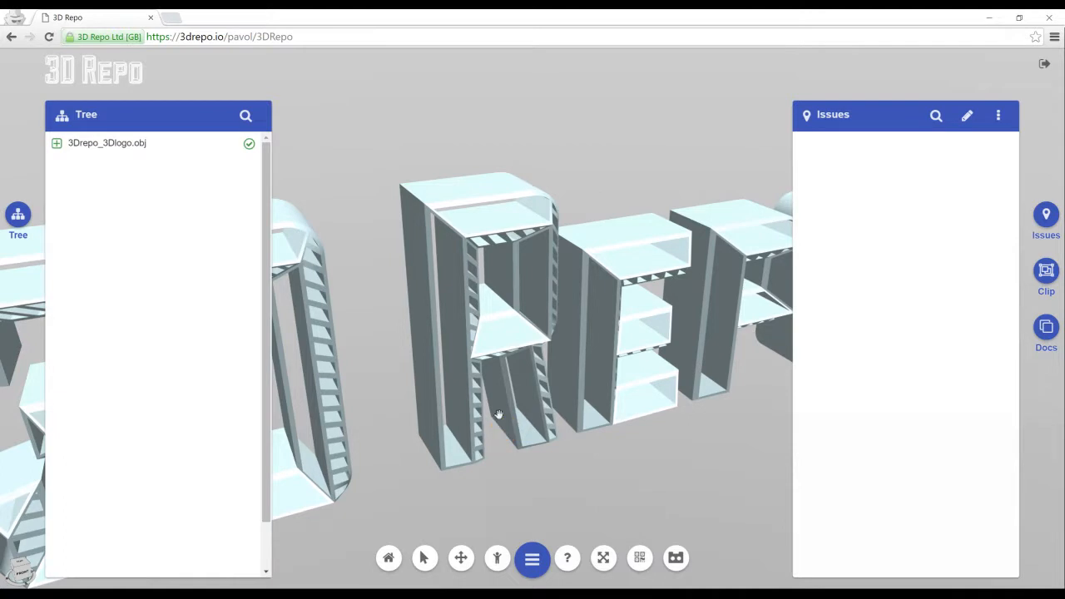
pyautogui.moveTo(499, 393)
pyautogui.mouseDown()
pyautogui.moveTo(505, 381)
pyautogui.moveTo(474, 388)
pyautogui.moveTo(497, 380)
pyautogui.mouseUp()
pyautogui.click(488, 349)
pyautogui.moveTo(497, 380); pyautogui.dragTo(521, 320, button='right')
pyautogui.moveTo(521, 319)
pyautogui.mouseDown()
pyautogui.moveTo(524, 277)
pyautogui.moveTo(515, 377)
pyautogui.moveTo(615, 365)
pyautogui.moveTo(560, 298)
pyautogui.moveTo(563, 340)
pyautogui.moveTo(549, 259)
pyautogui.moveTo(561, 209)
pyautogui.moveTo(560, 281)
pyautogui.moveTo(541, 333)
pyautogui.moveTo(538, 288)
pyautogui.mouseUp()
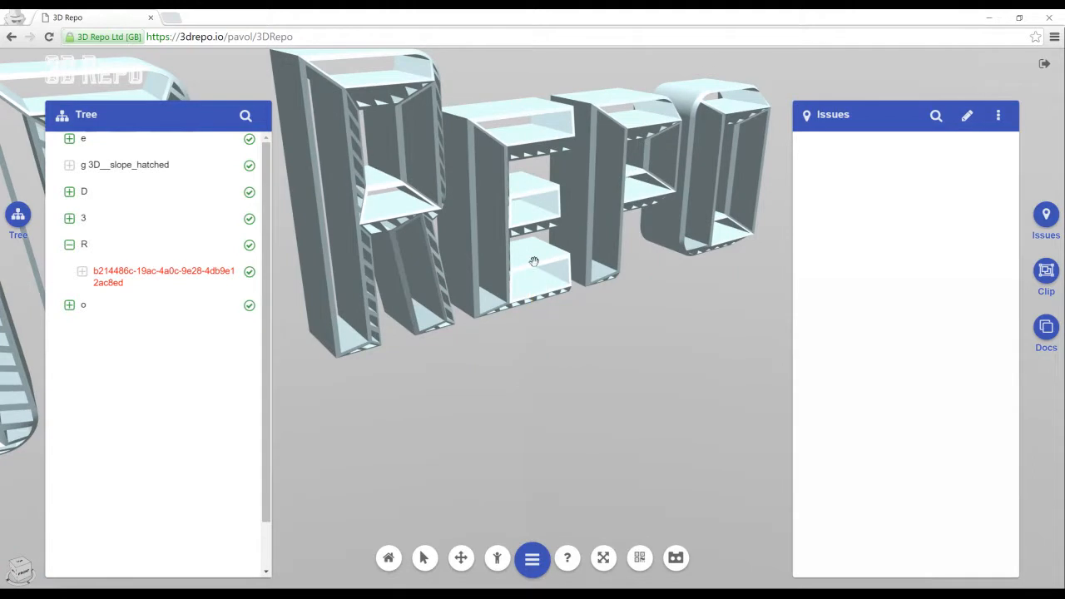
pyautogui.moveTo(534, 259); pyautogui.dragTo(531, 258)
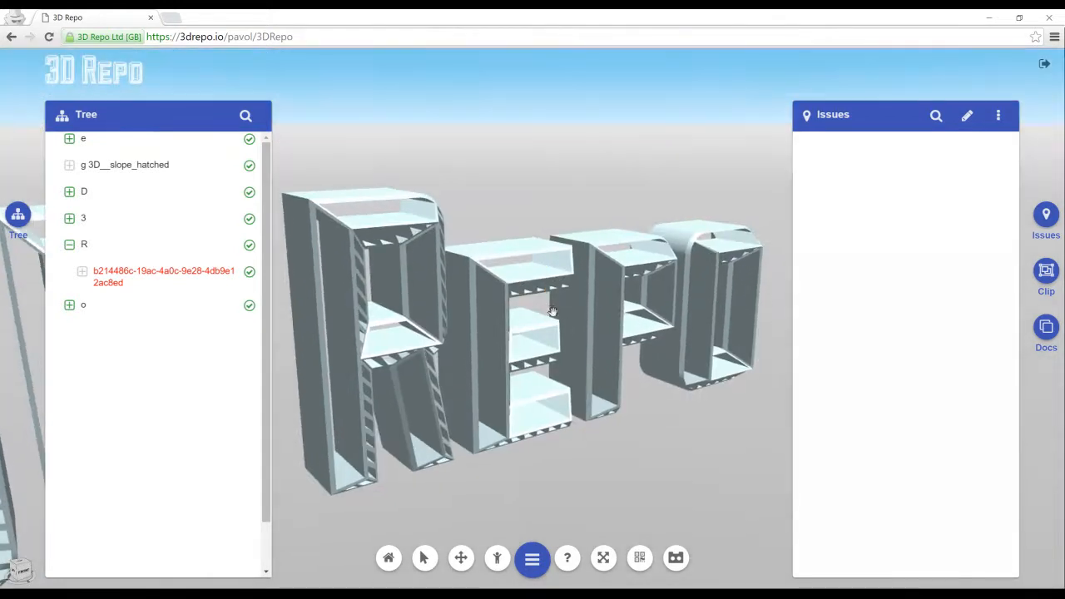
pyautogui.click(565, 452)
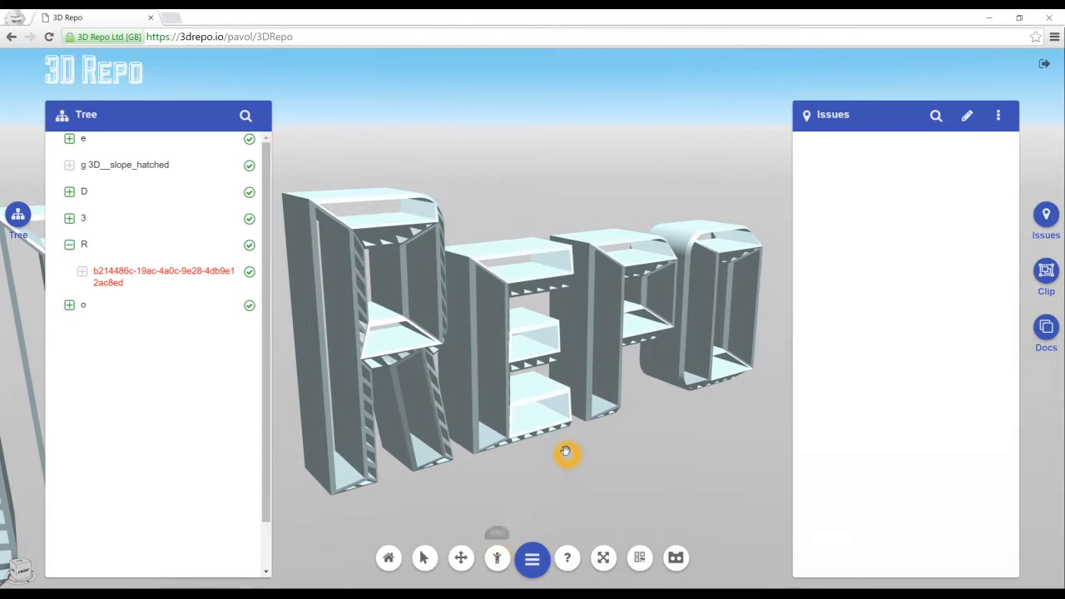
pyautogui.moveTo(522, 419)
pyautogui.mouseDown()
pyautogui.moveTo(556, 401)
pyautogui.moveTo(585, 427)
pyautogui.moveTo(507, 422)
pyautogui.moveTo(504, 485)
pyautogui.mouseUp()
# Return to Turntable navigation and view the letter R from nearly straight in front
pyautogui.click(423, 557)
pyautogui.moveTo(474, 306)
pyautogui.mouseDown(button='right')
pyautogui.moveTo(478, 324)
pyautogui.moveTo(482, 304)
pyautogui.mouseUp(button='right')
pyautogui.click(482, 304)
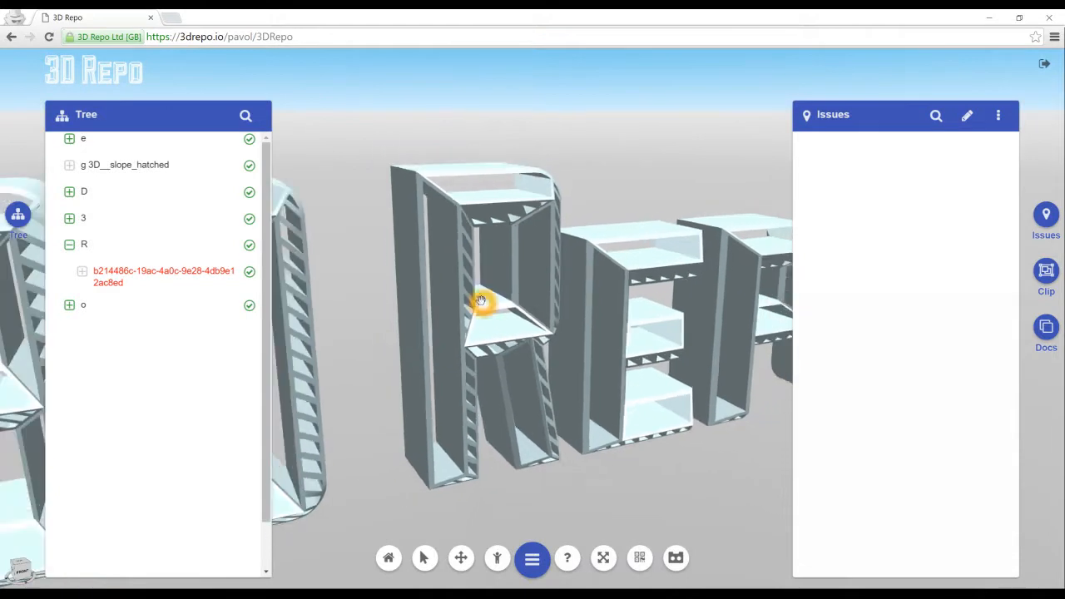
pyautogui.moveTo(497, 341)
pyautogui.mouseDown()
pyautogui.moveTo(523, 304)
pyautogui.moveTo(545, 317)
pyautogui.moveTo(426, 331)
pyautogui.moveTo(429, 343)
pyautogui.mouseUp()
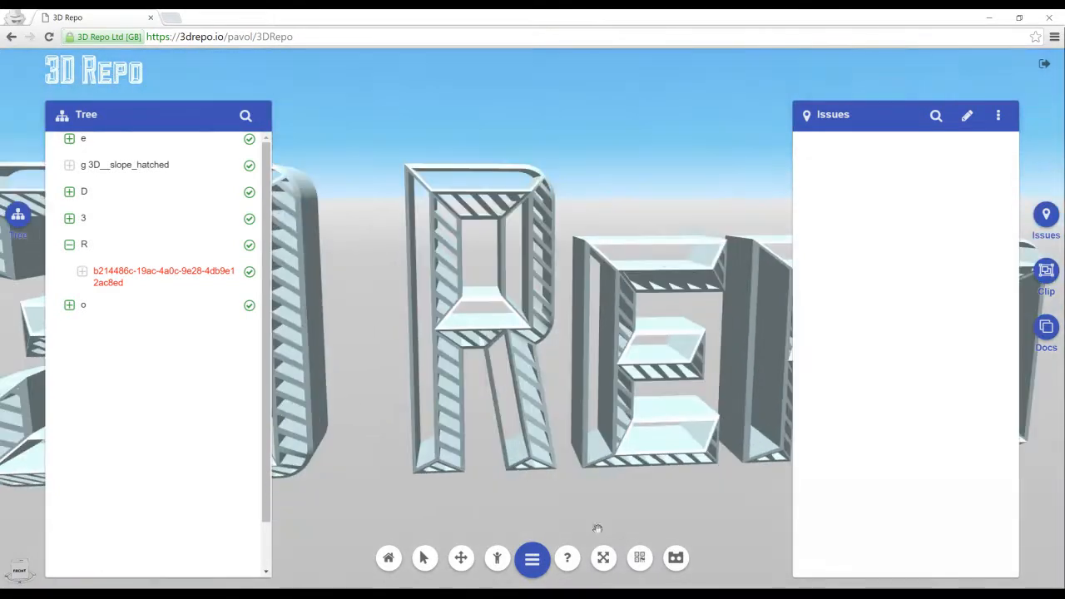
# Inspect the logo in full screen, return to the normal view and look at the model from an elevated side angle
pyautogui.click(603, 562)
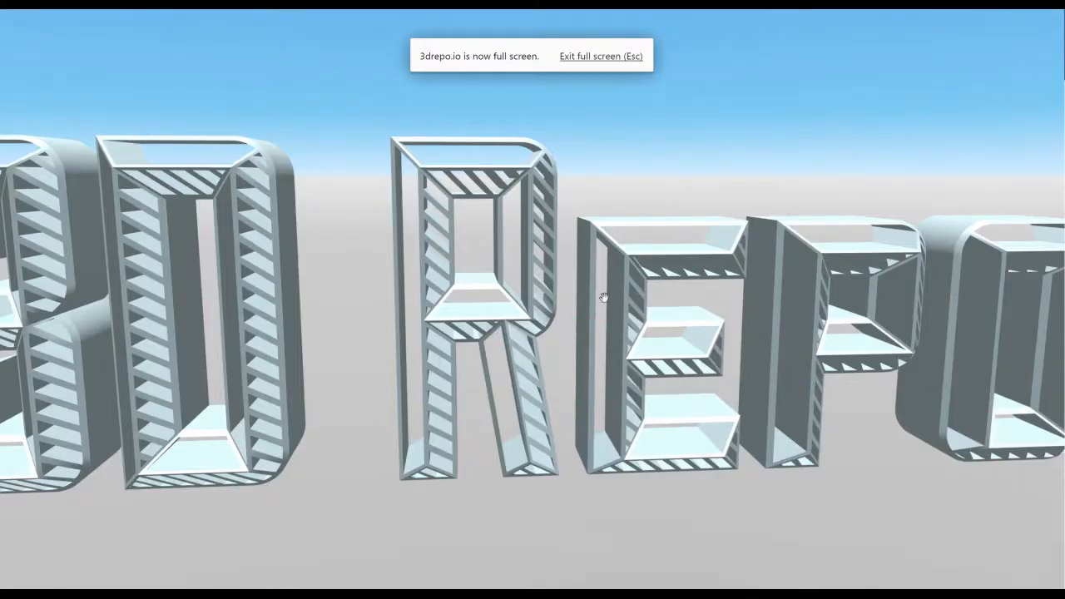
pyautogui.moveTo(603, 297); pyautogui.dragTo(513, 310)
pyautogui.moveTo(513, 309); pyautogui.dragTo(504, 202, button='right')
pyautogui.moveTo(478, 283); pyautogui.dragTo(535, 268)
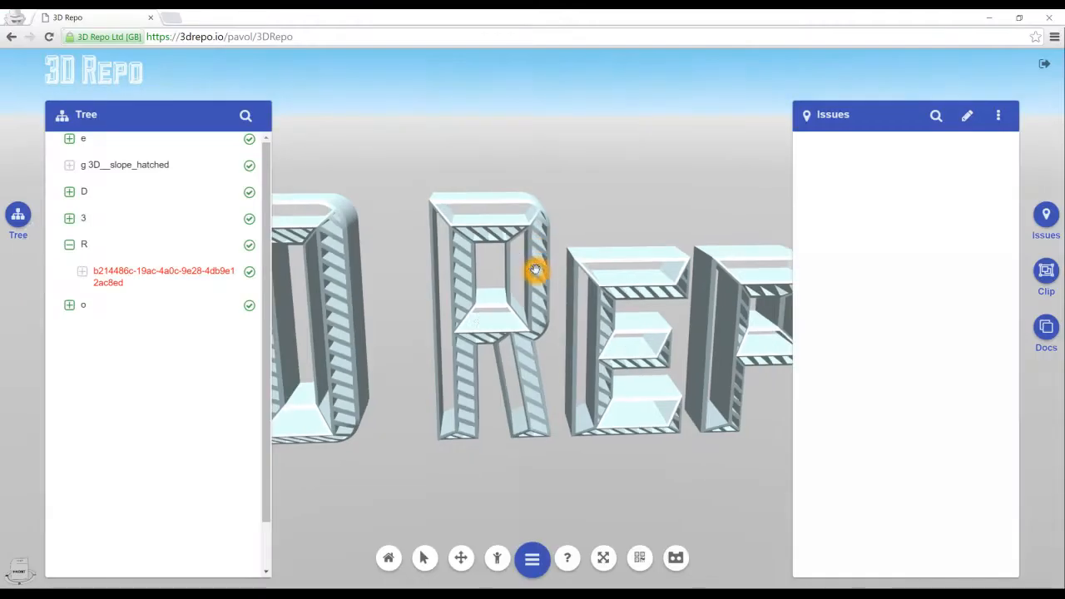
pyautogui.moveTo(485, 316); pyautogui.dragTo(531, 254)
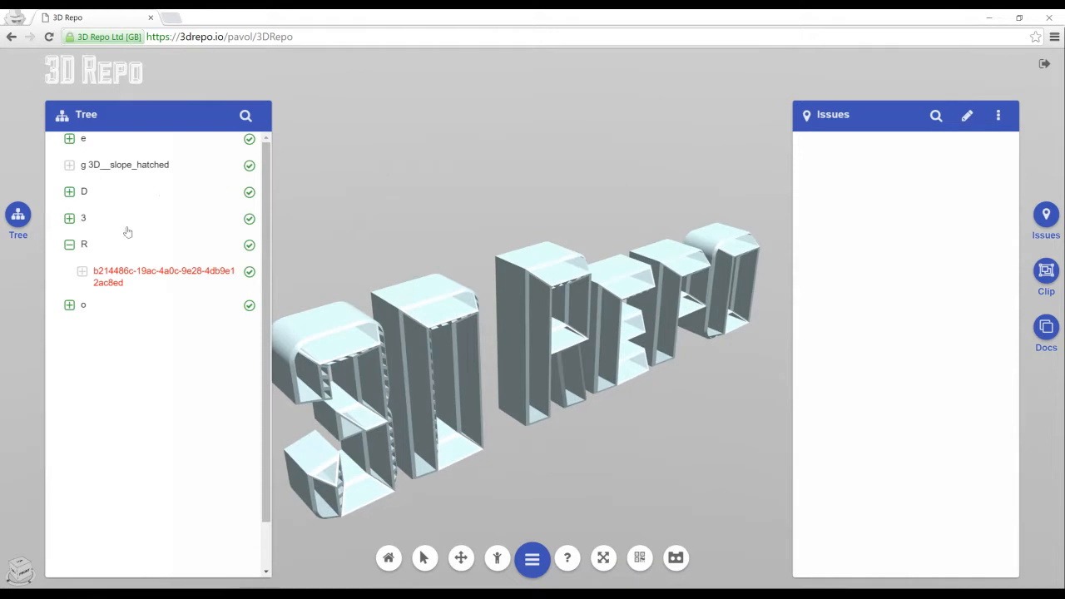
# Hide the letters p and e through the model tree and show them again
pyautogui.scroll(2, 114, 308)
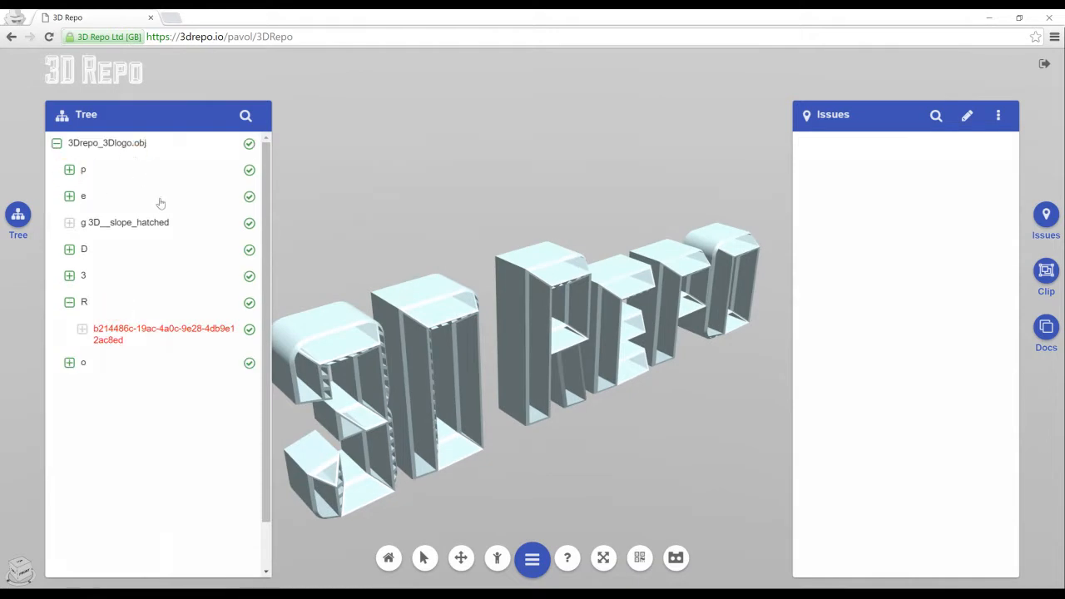
pyautogui.click(141, 386)
pyautogui.click(252, 169)
pyautogui.click(251, 143)
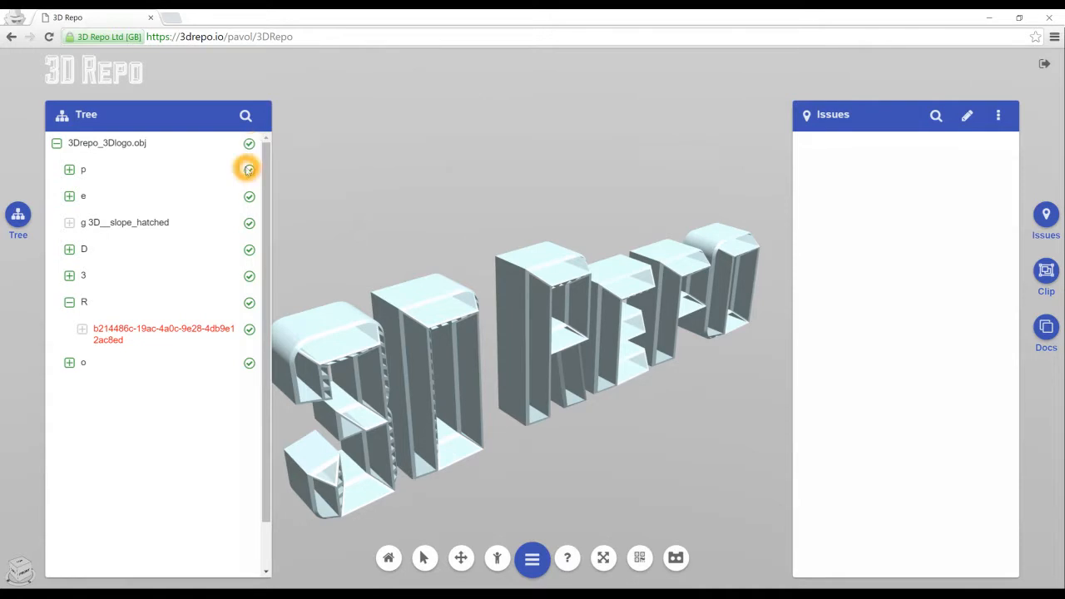
pyautogui.click(249, 169)
pyautogui.click(248, 170)
pyautogui.click(249, 198)
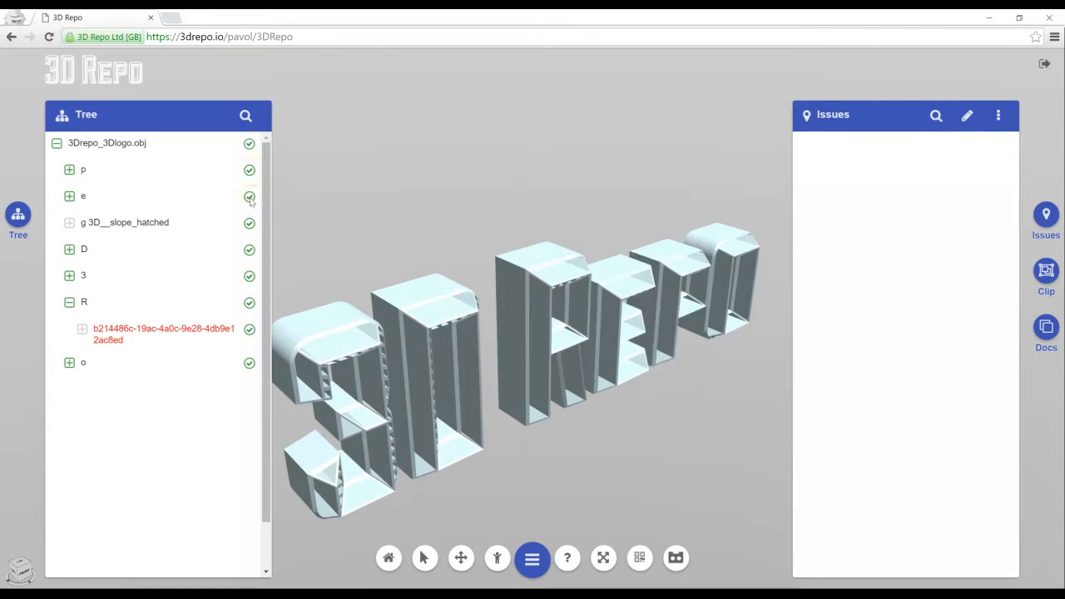
pyautogui.click(249, 197)
# Hide the letters D, 3 and o one at a time, showing each again
pyautogui.click(249, 250)
pyautogui.click(250, 251)
pyautogui.click(250, 276)
pyautogui.click(250, 276)
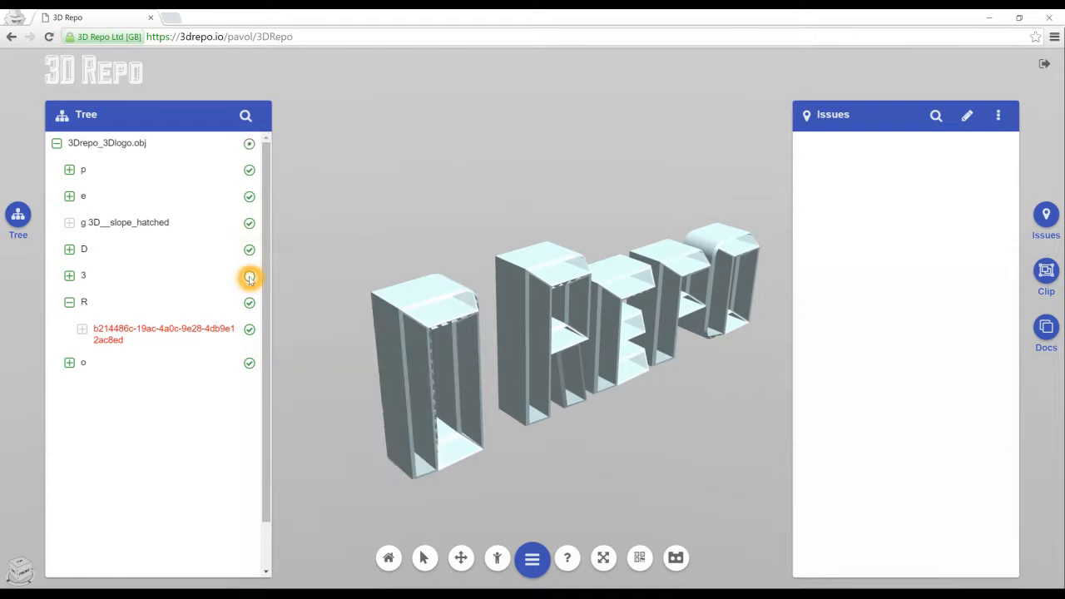
pyautogui.click(250, 363)
pyautogui.click(249, 363)
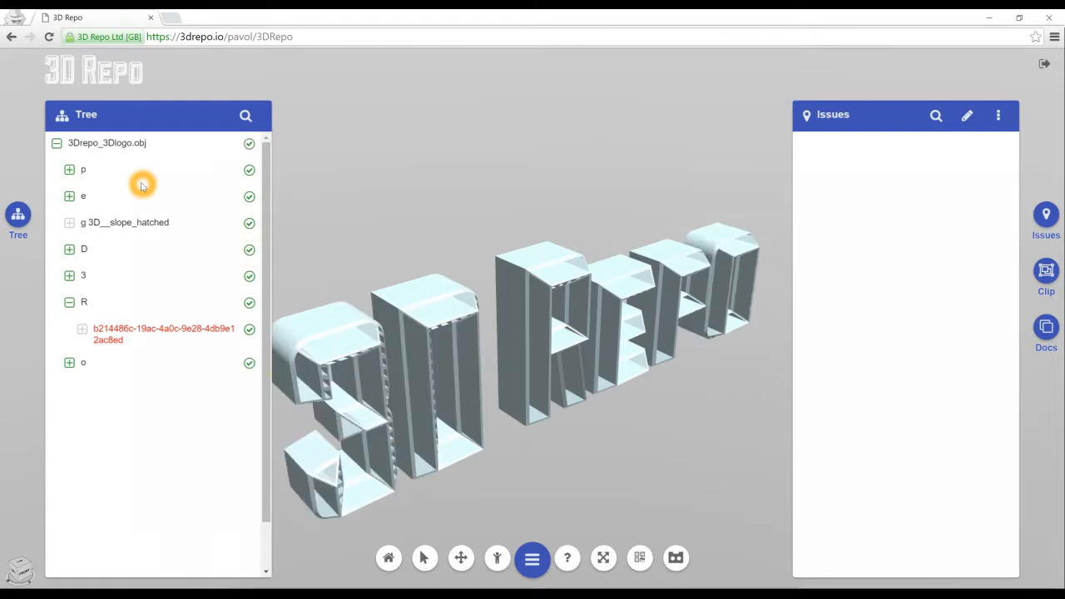
# Filter the model tree for "R", hide and reshow that letter, and clear the filter
pyautogui.click(244, 116)
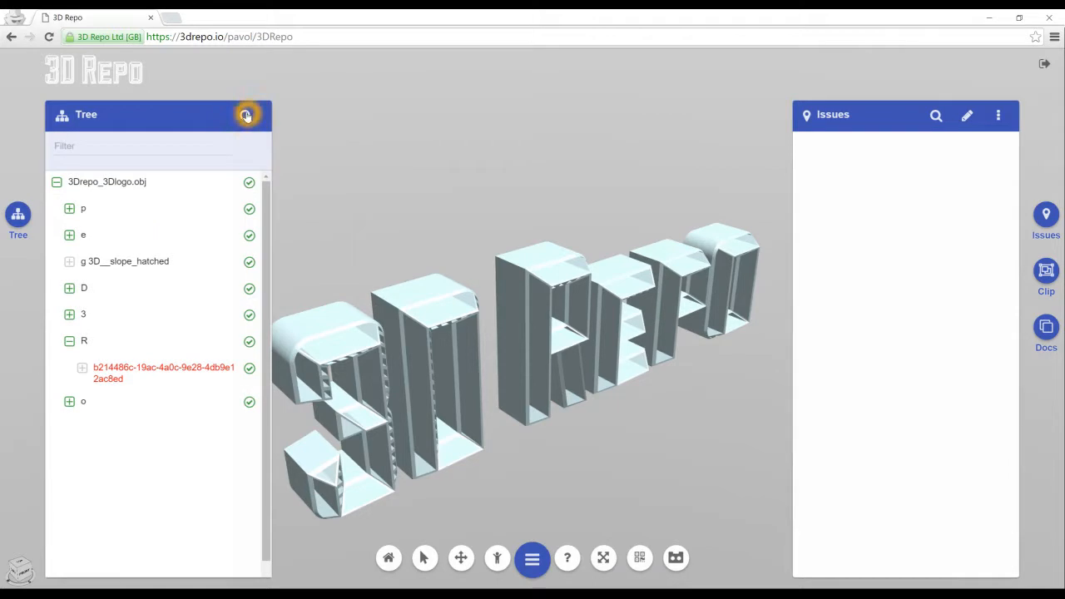
pyautogui.click(149, 139)
pyautogui.click(148, 137)
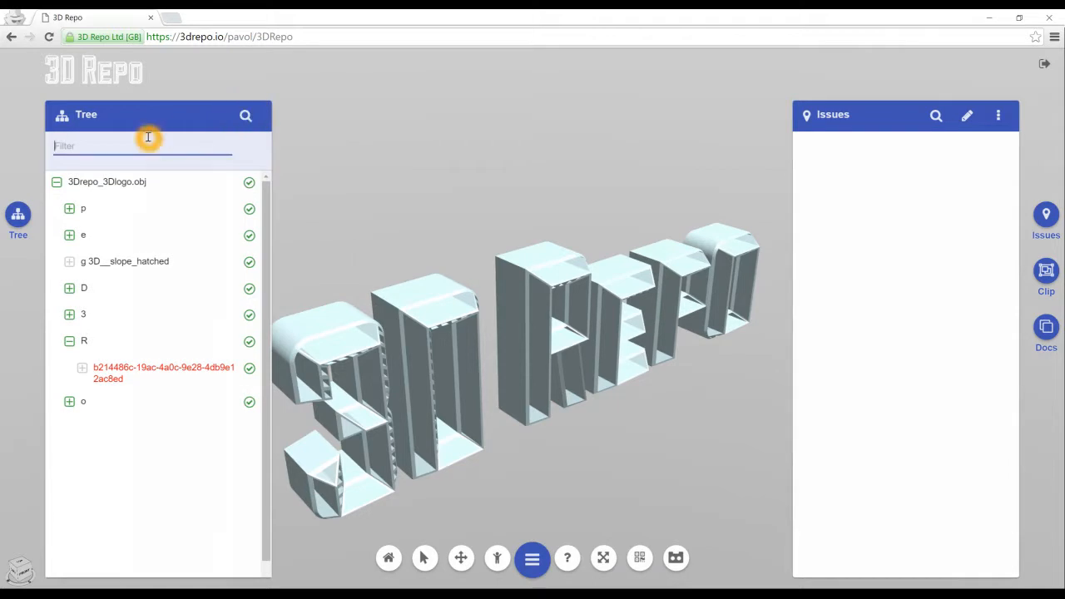
pyautogui.click(170, 186)
pyautogui.click(248, 183)
pyautogui.click(248, 183)
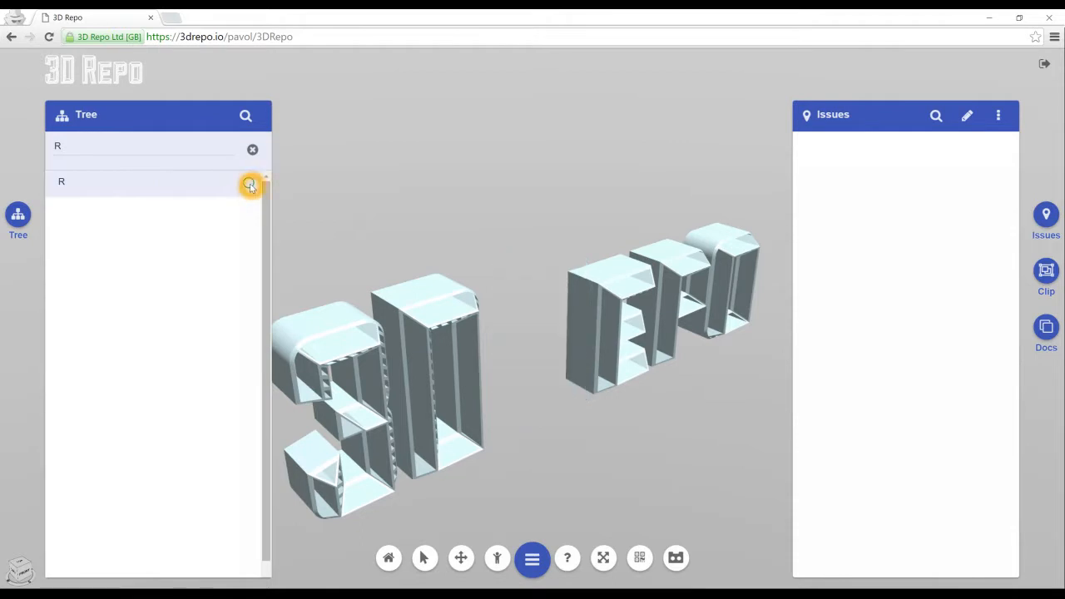
pyautogui.click(254, 151)
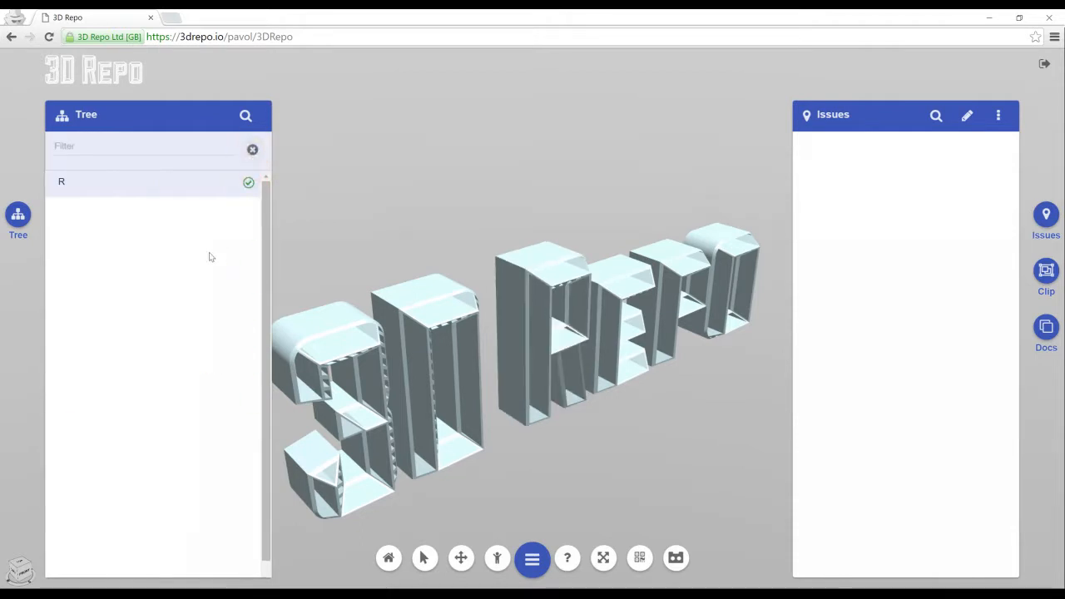
# Open the clipping tool and clip the logo along the X axis at 50.7%
pyautogui.moveTo(618, 414); pyautogui.dragTo(981, 338)
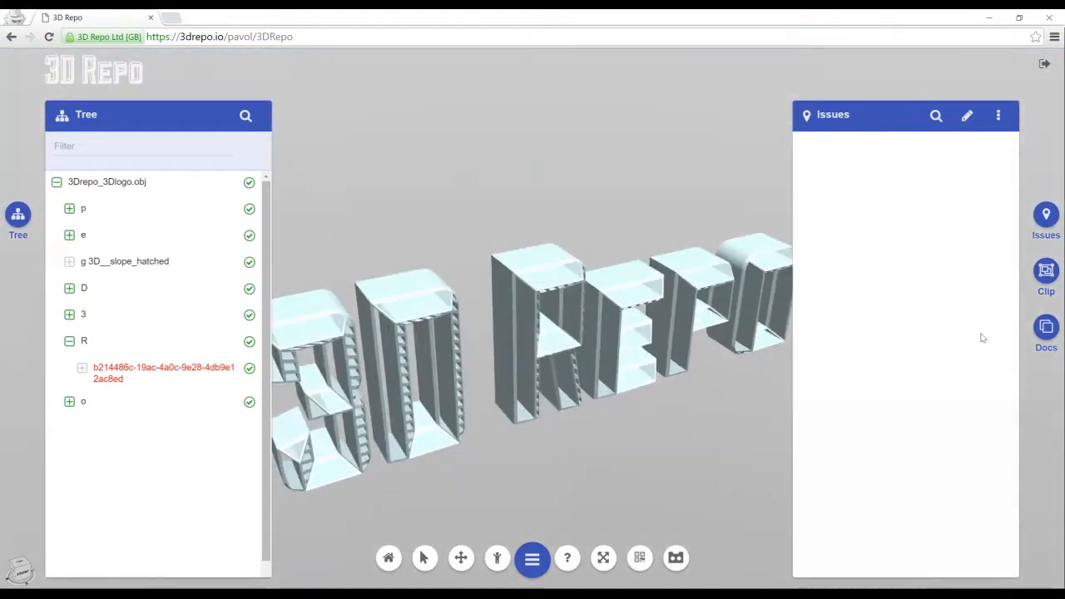
pyautogui.click(1046, 272)
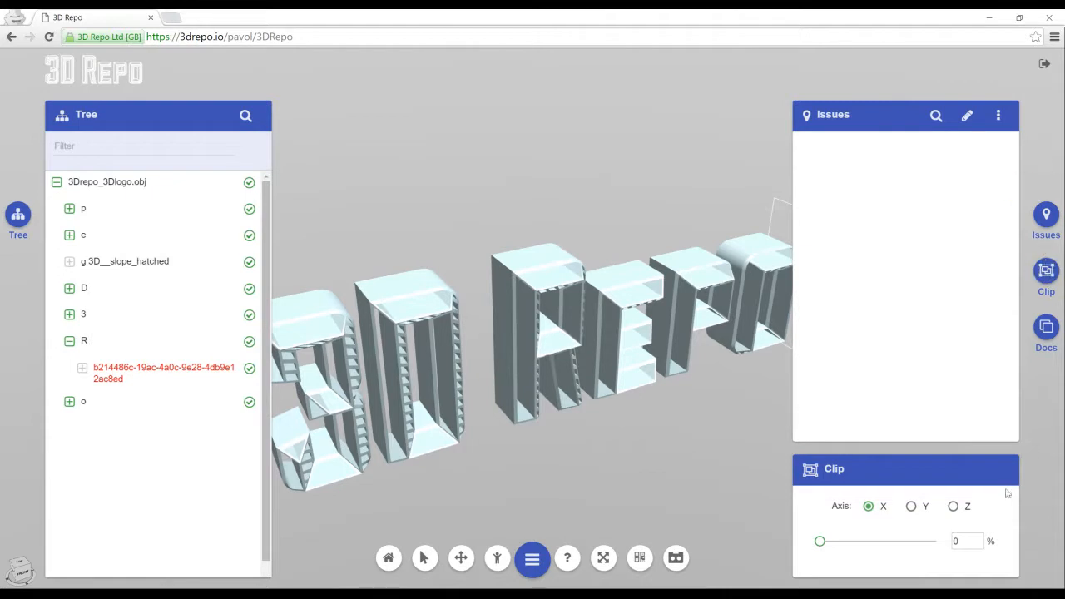
pyautogui.click(855, 539)
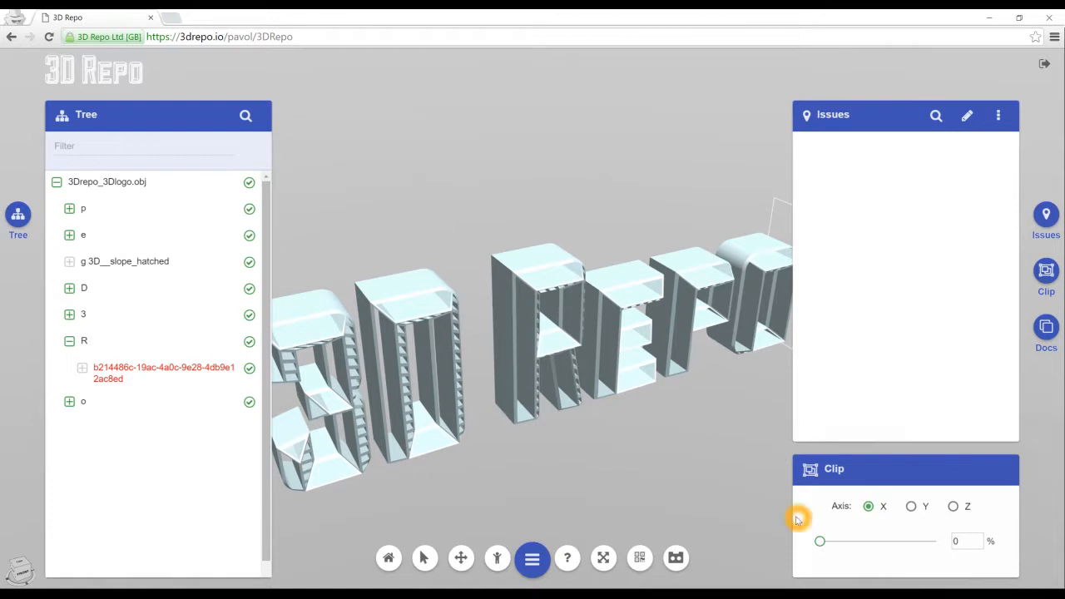
pyautogui.moveTo(820, 543); pyautogui.dragTo(880, 545)
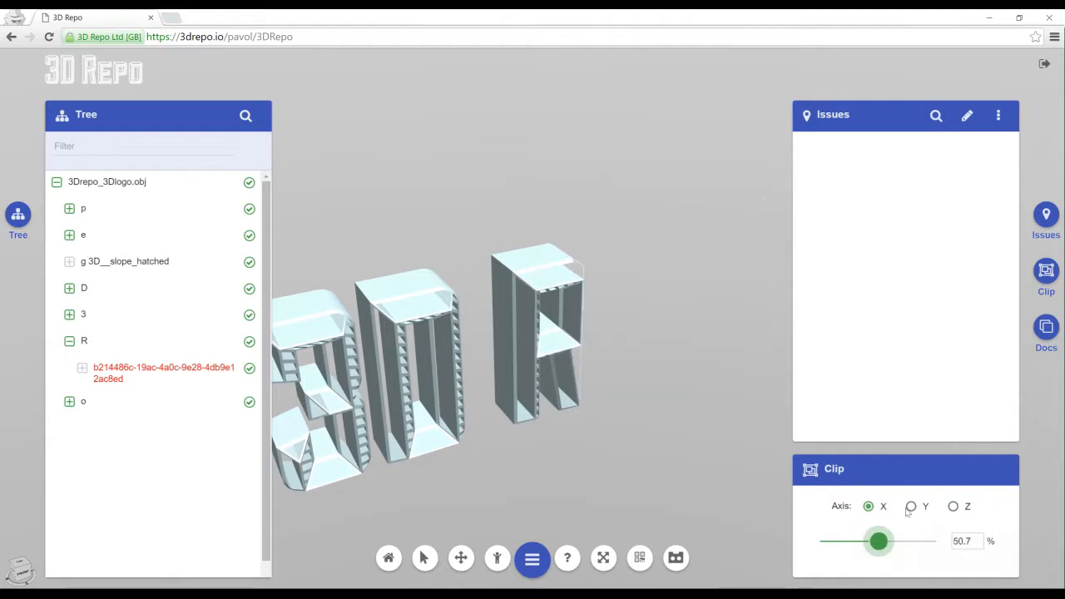
# Try the clipping plane along the Y and Z axes, then set it back to the X axis at 0%
pyautogui.click(915, 507)
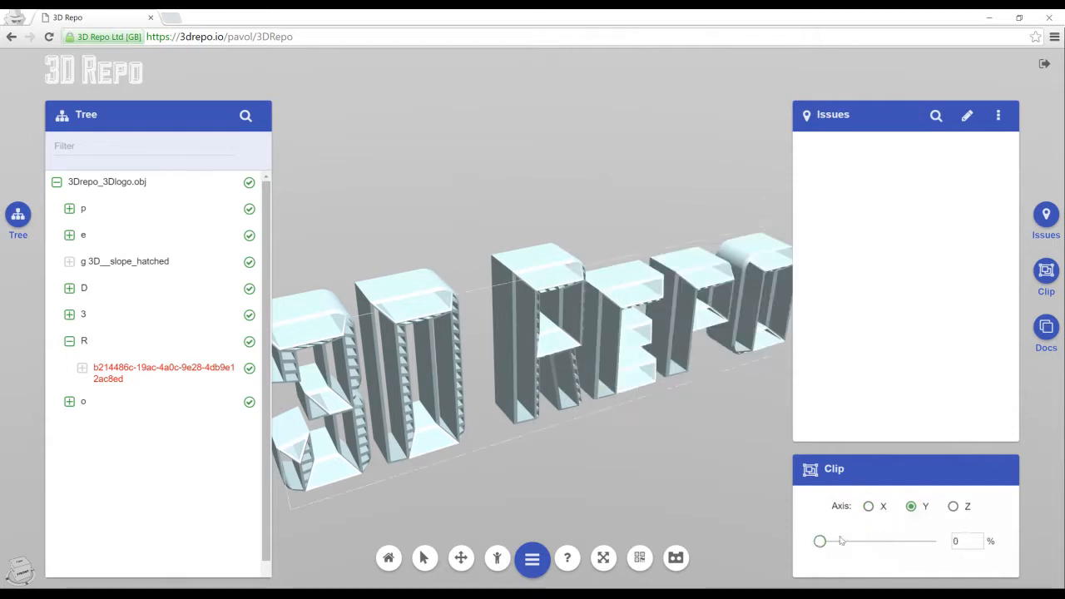
pyautogui.moveTo(824, 545); pyautogui.dragTo(797, 535)
pyautogui.click(953, 506)
pyautogui.click(867, 507)
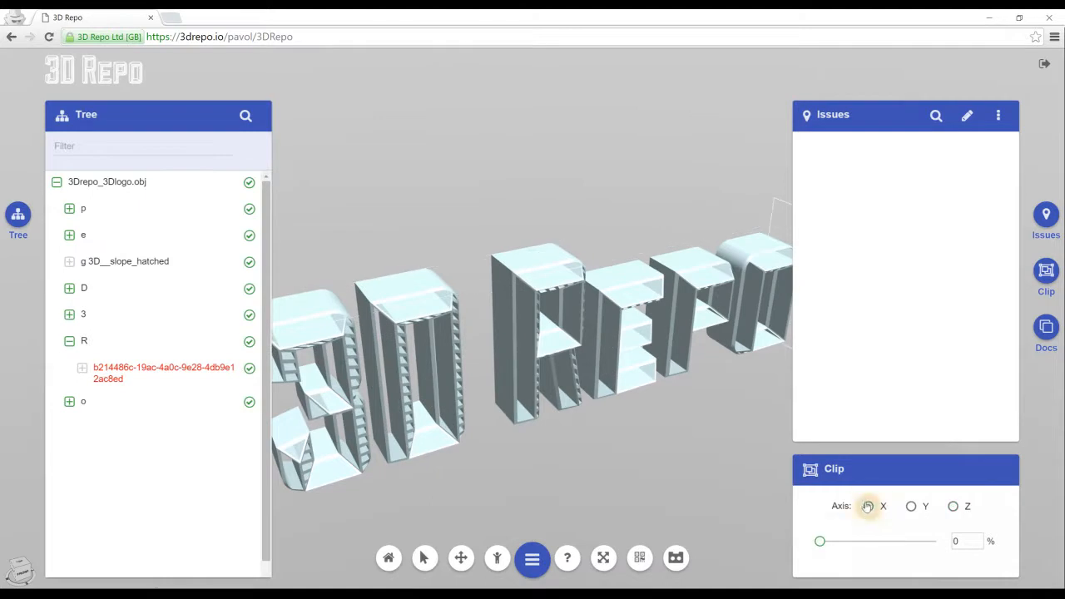
# Select individual letters in the 3D model, ending with the letter e, to locate their parts in the tree
pyautogui.moveTo(580, 315); pyautogui.dragTo(682, 261)
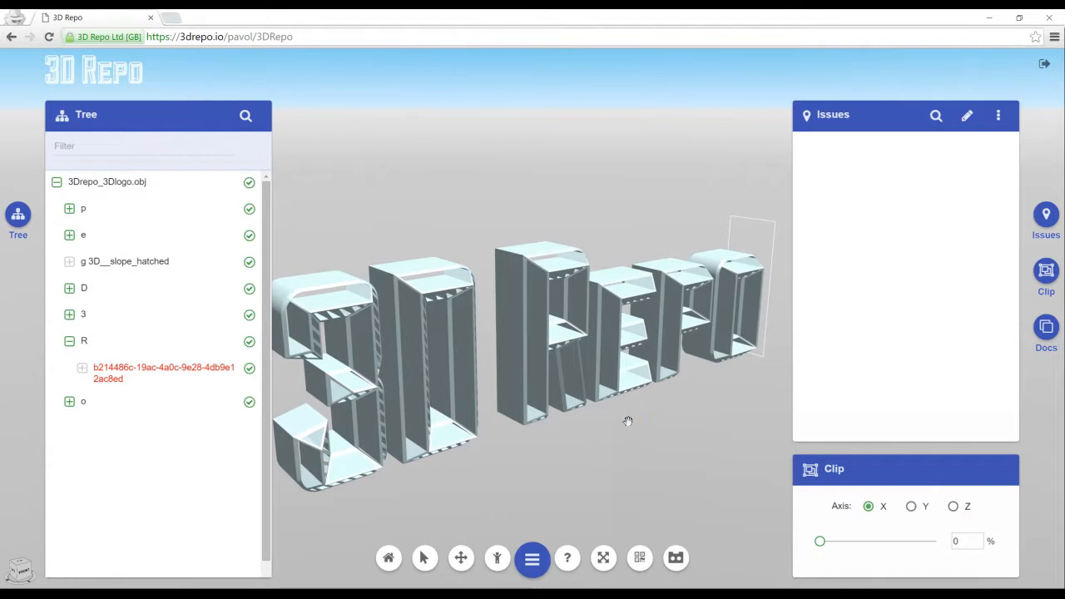
pyautogui.click(647, 335)
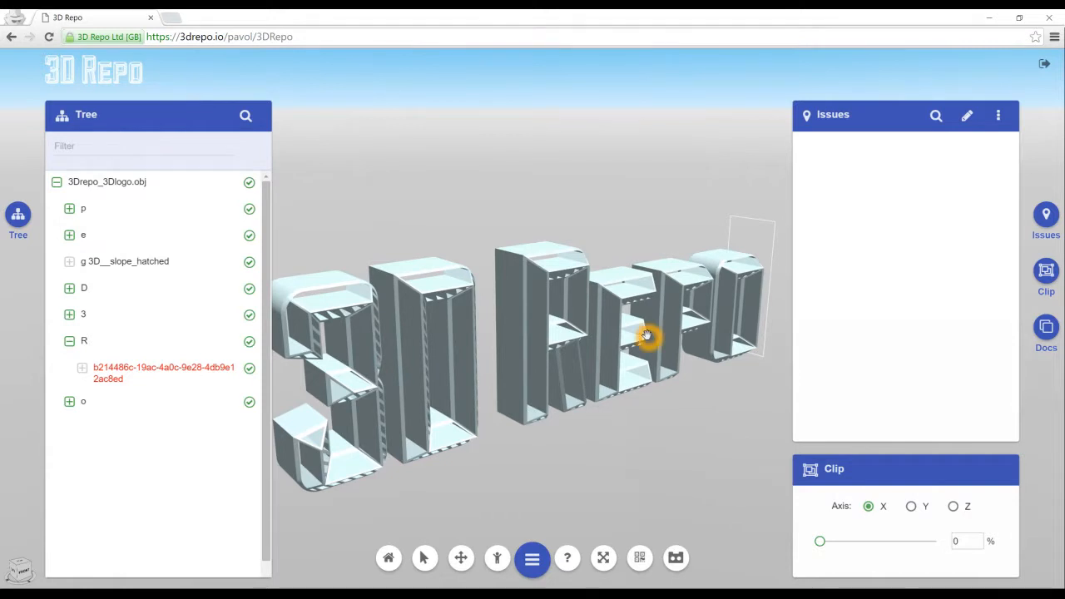
pyautogui.moveTo(417, 254)
pyautogui.mouseDown()
pyautogui.moveTo(441, 271)
pyautogui.moveTo(518, 268)
pyautogui.moveTo(414, 278)
pyautogui.moveTo(623, 278)
pyautogui.moveTo(465, 312)
pyautogui.moveTo(601, 302)
pyautogui.mouseUp()
# Start a new issue titled "Change it P"
pyautogui.click(971, 124)
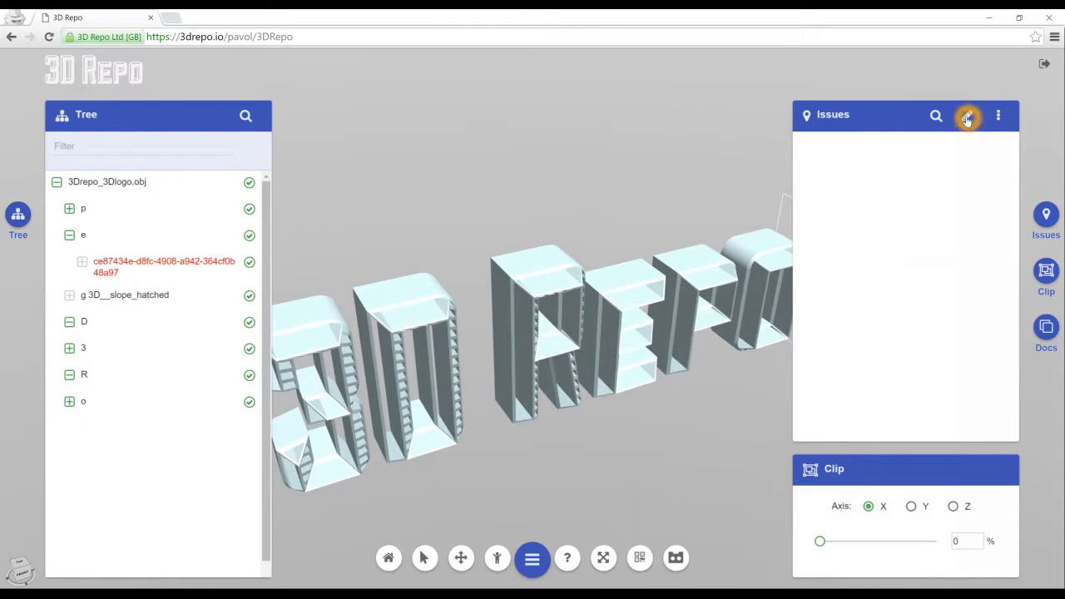
pyautogui.click(967, 119)
pyautogui.click(858, 147)
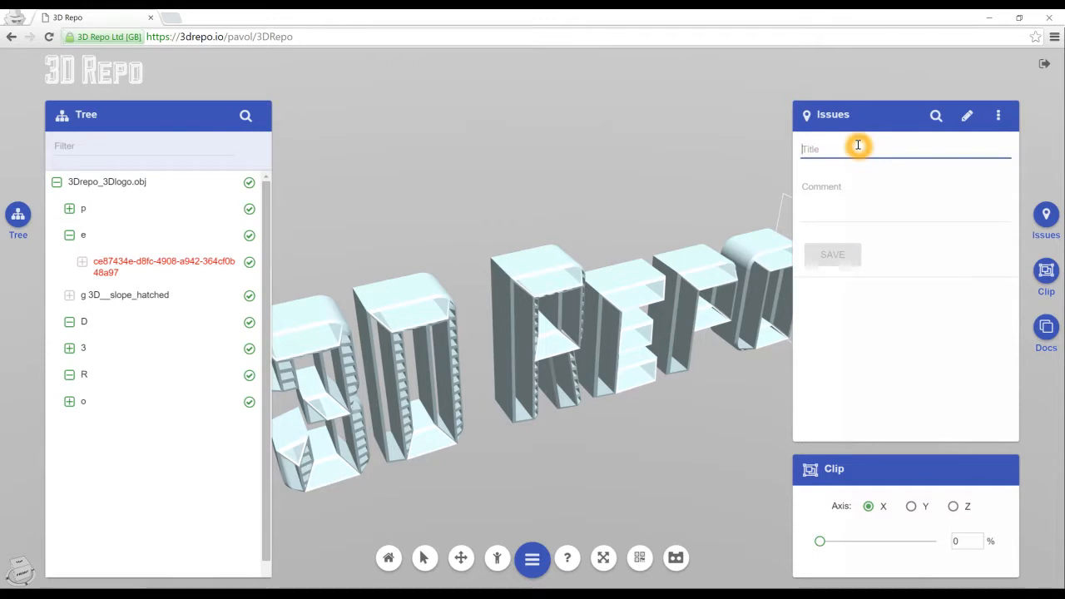
pyautogui.moveTo(543, 273); pyautogui.dragTo(611, 267, button='right')
pyautogui.click(811, 150)
pyautogui.write('Change ')
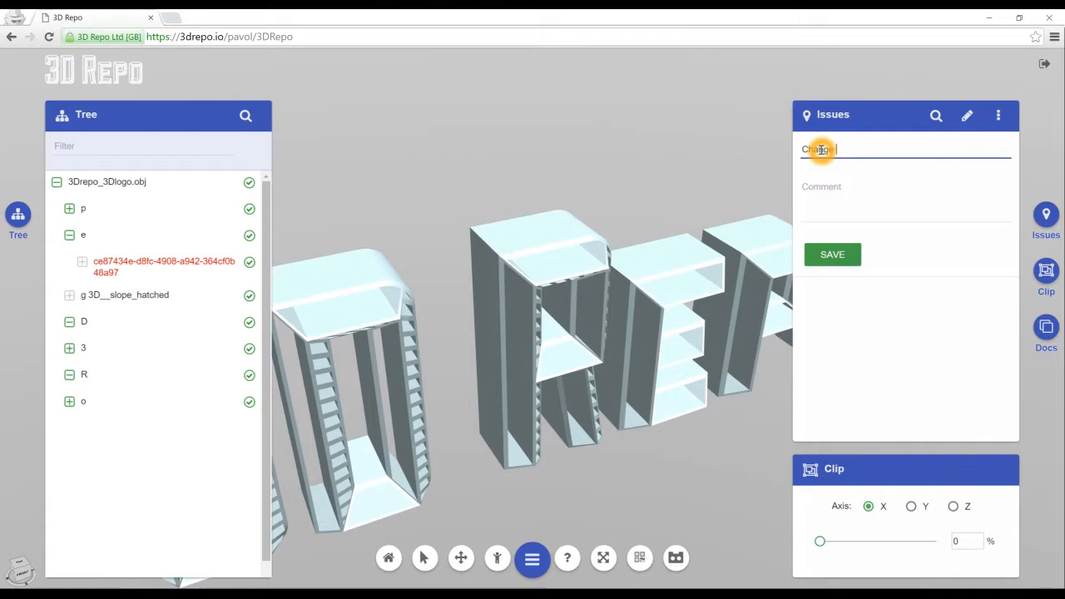
pyautogui.write('it P')
# Try issue pin positions on the side, base and top of the letter R, ending with the pin on its top face
pyautogui.click(529, 226)
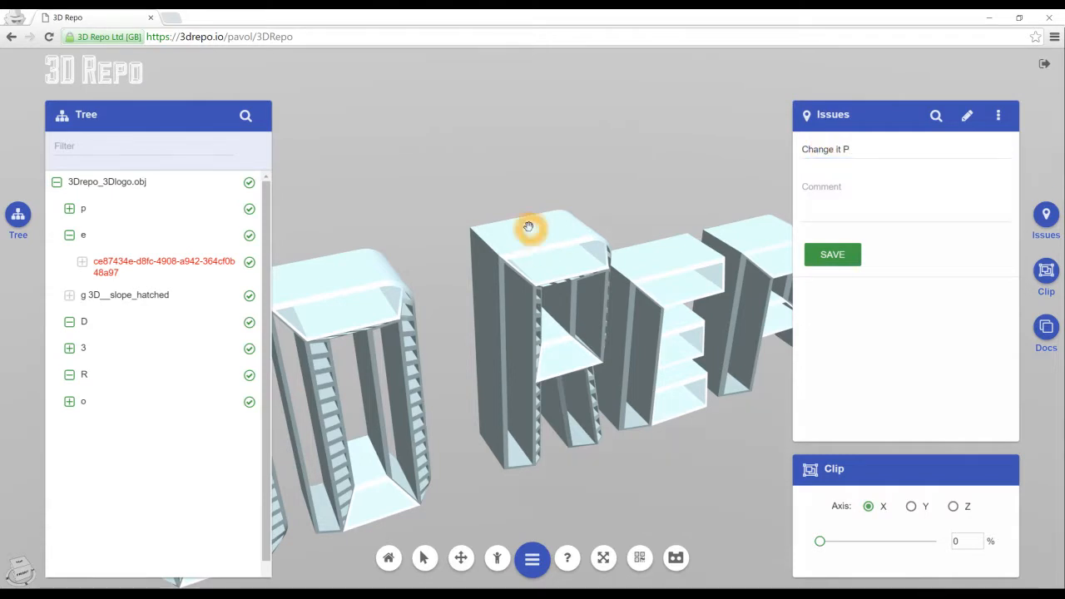
pyautogui.click(477, 274)
pyautogui.click(483, 407)
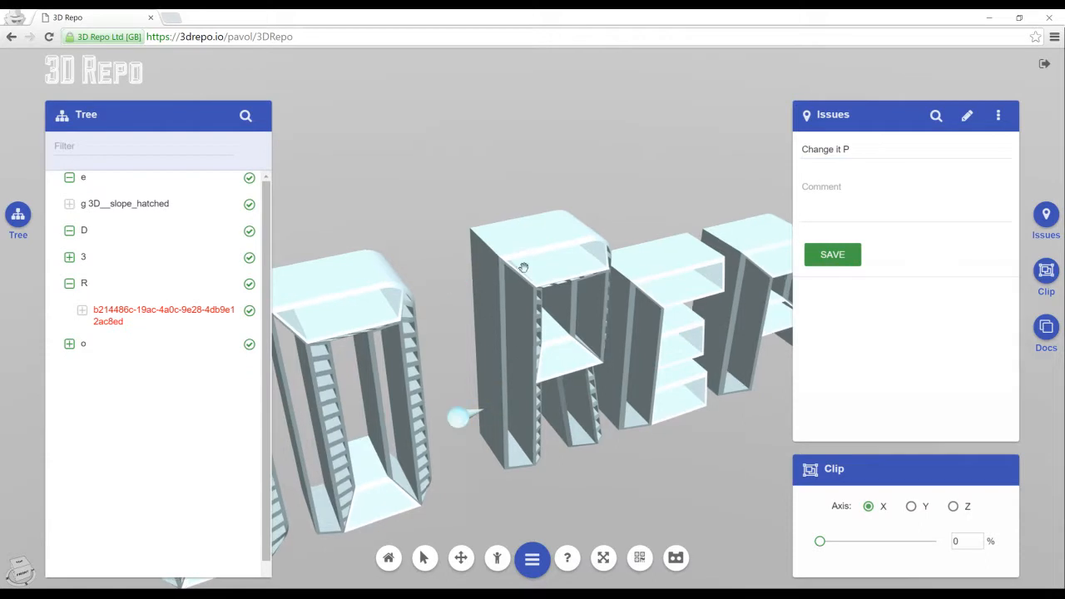
pyautogui.click(506, 231)
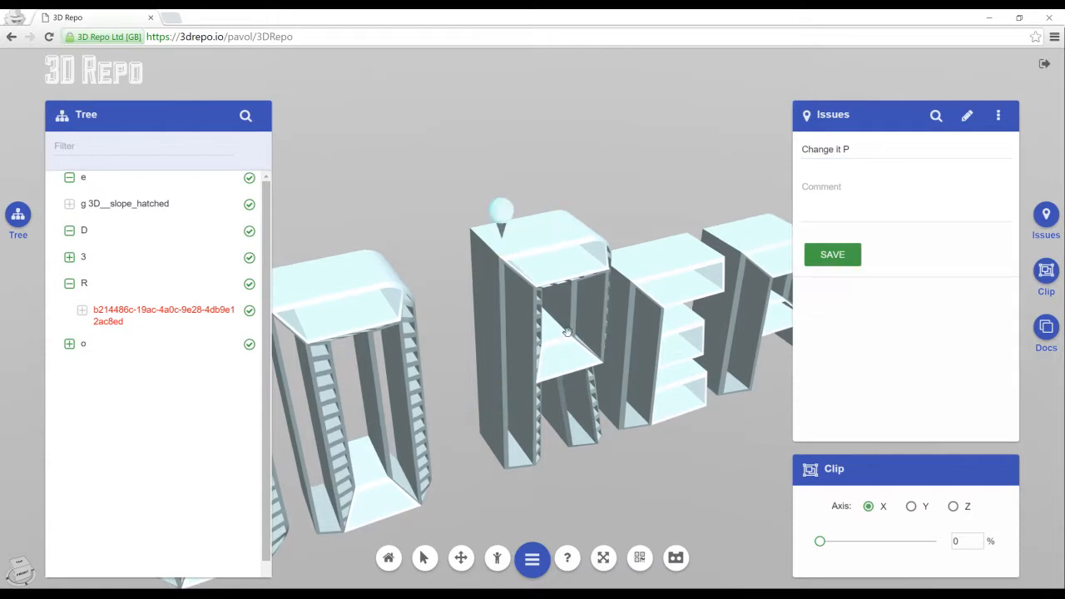
pyautogui.click(512, 453)
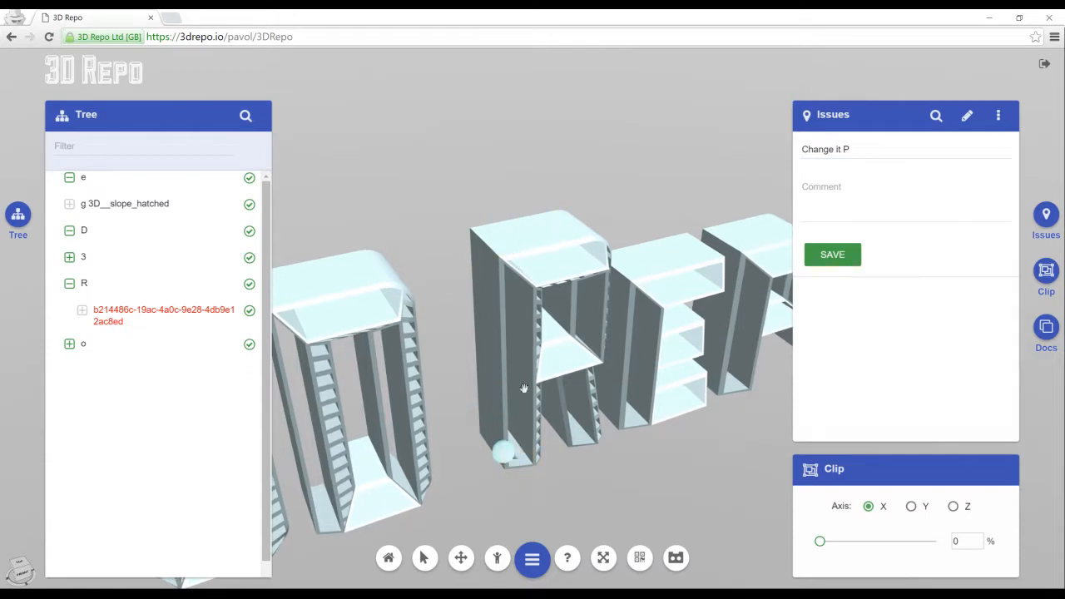
pyautogui.click(515, 337)
pyautogui.click(478, 304)
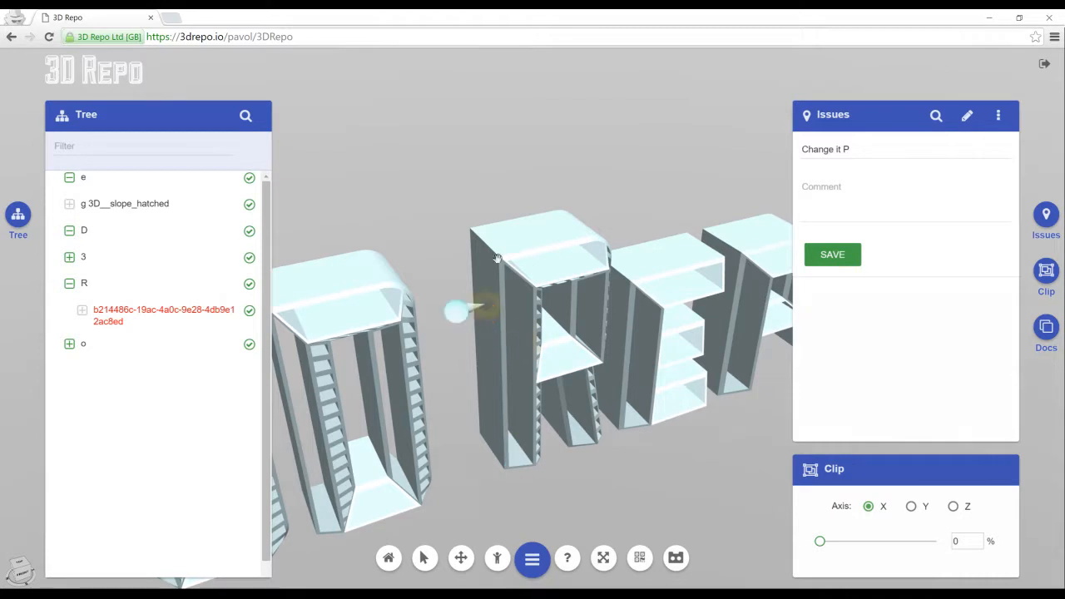
pyautogui.moveTo(506, 235); pyautogui.dragTo(527, 217)
pyautogui.click(527, 217)
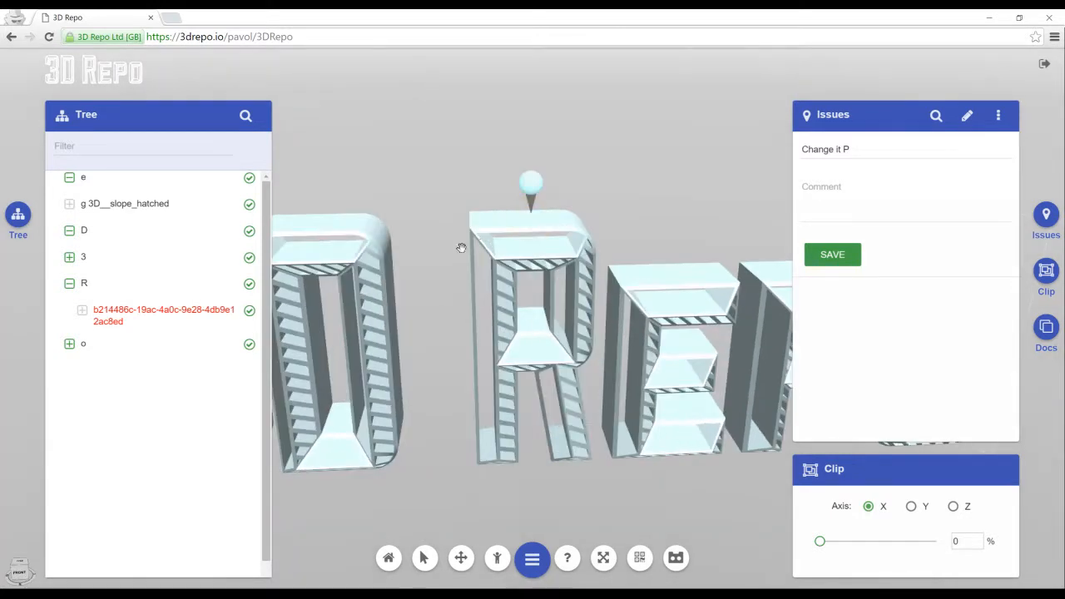
pyautogui.moveTo(464, 247); pyautogui.dragTo(512, 262)
pyautogui.click(516, 262)
pyautogui.click(497, 234)
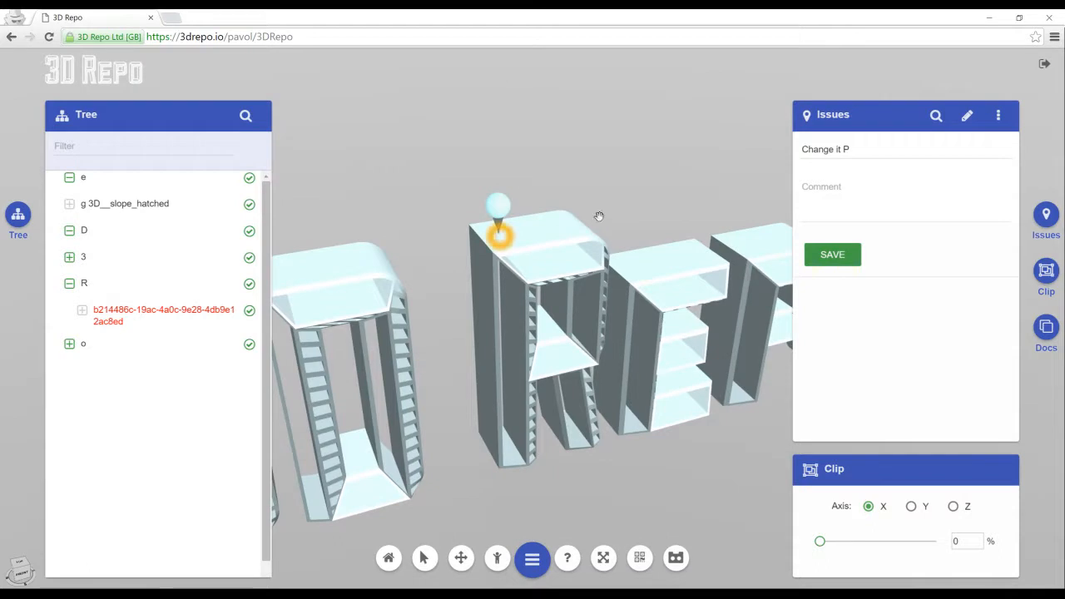
# Save the "Change it P" issue with the comment left empty
pyautogui.click(822, 187)
pyautogui.click(891, 182)
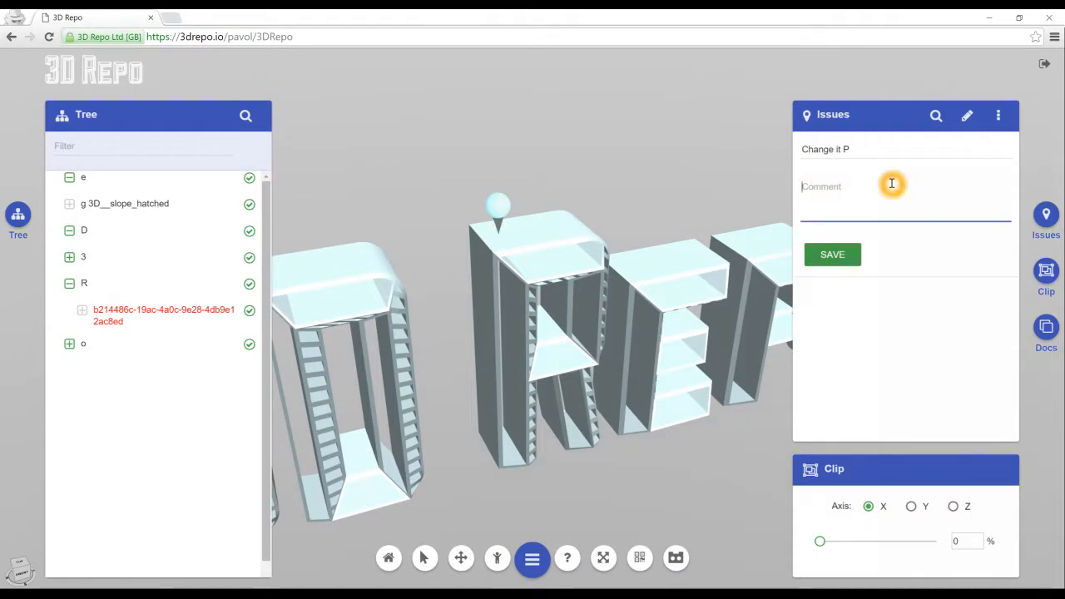
pyautogui.click(839, 256)
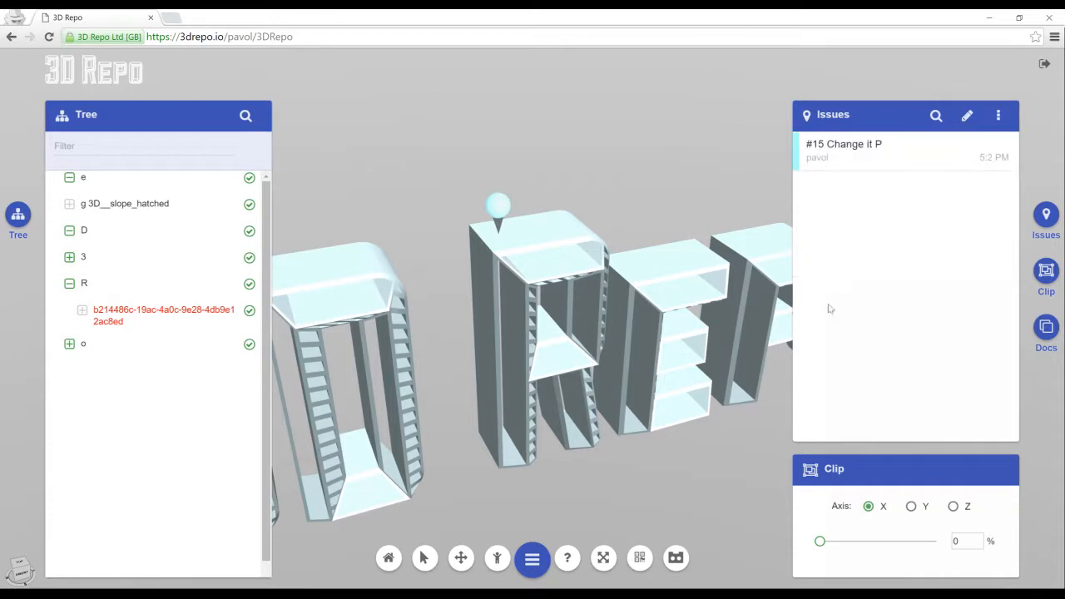
# Open the "Change it P" issue and assign it to the user role in addition to the admin role
pyautogui.click(912, 156)
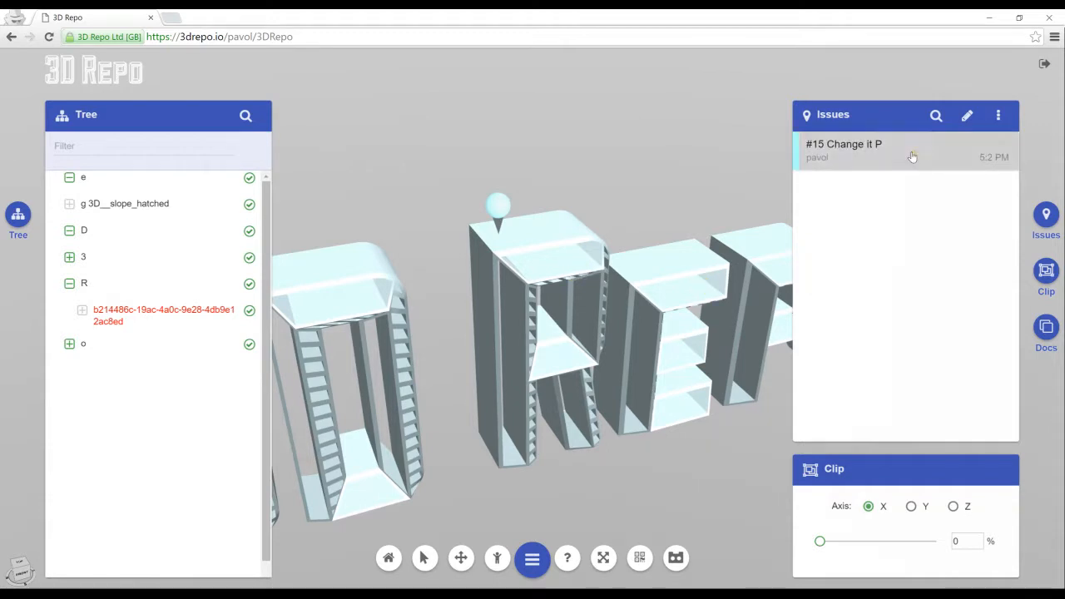
pyautogui.click(915, 242)
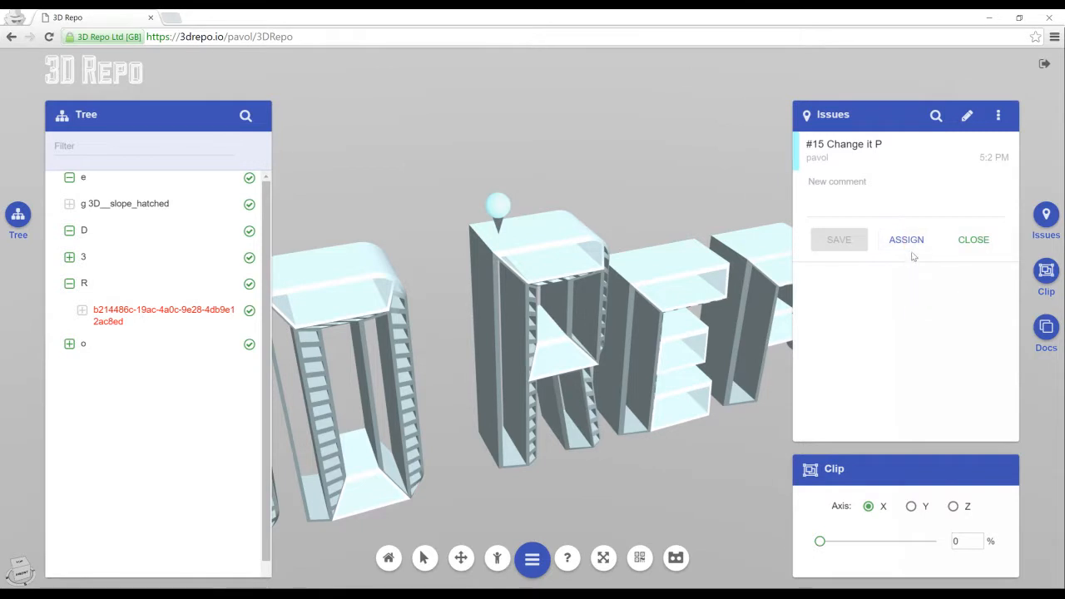
pyautogui.click(910, 239)
pyautogui.click(909, 241)
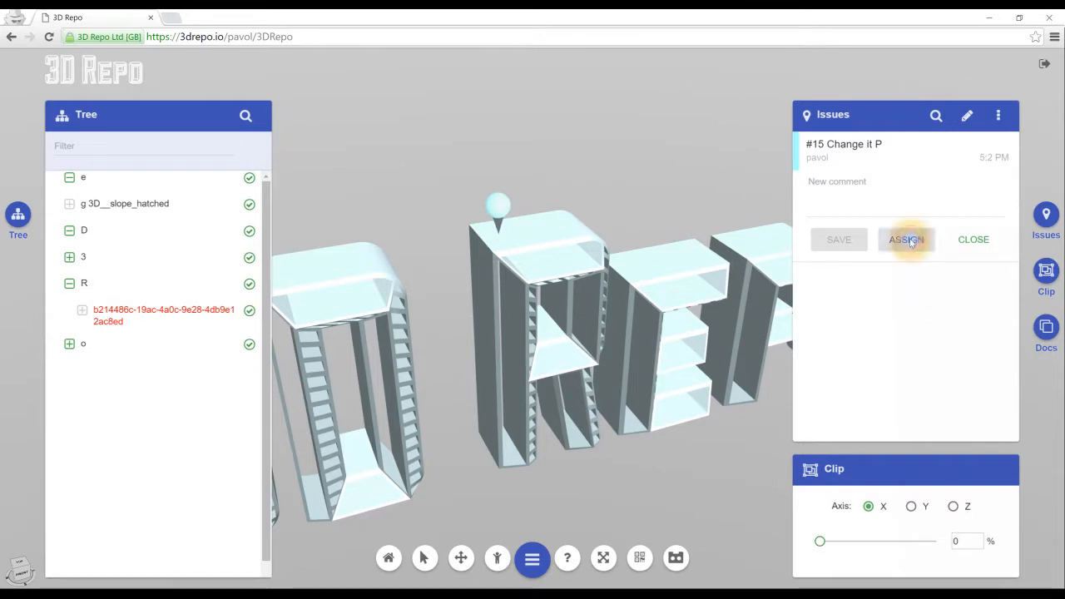
pyautogui.click(856, 284)
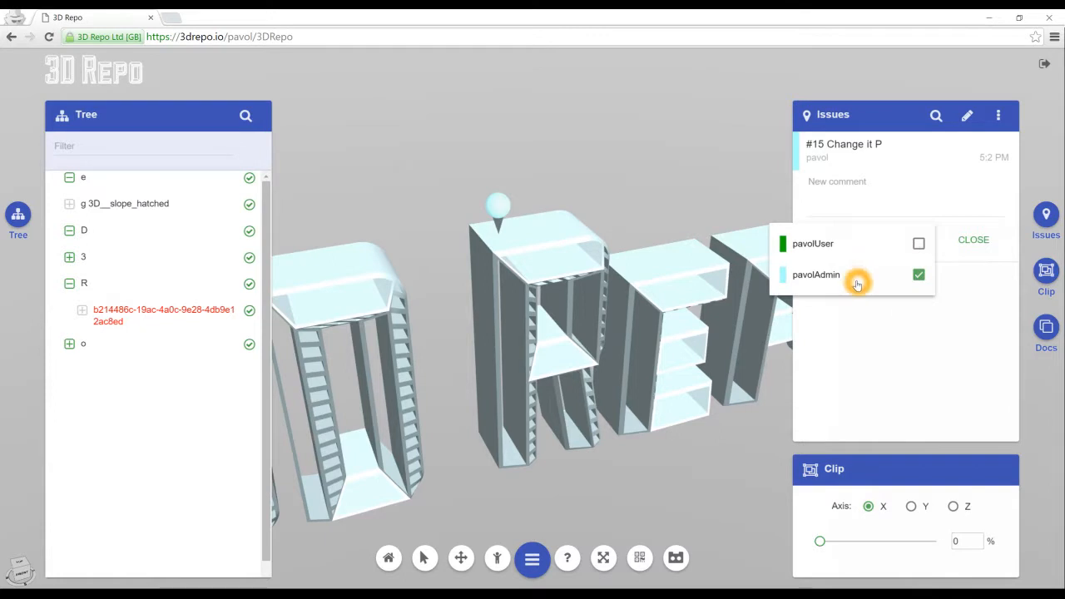
pyautogui.click(918, 243)
pyautogui.click(918, 276)
pyautogui.click(919, 275)
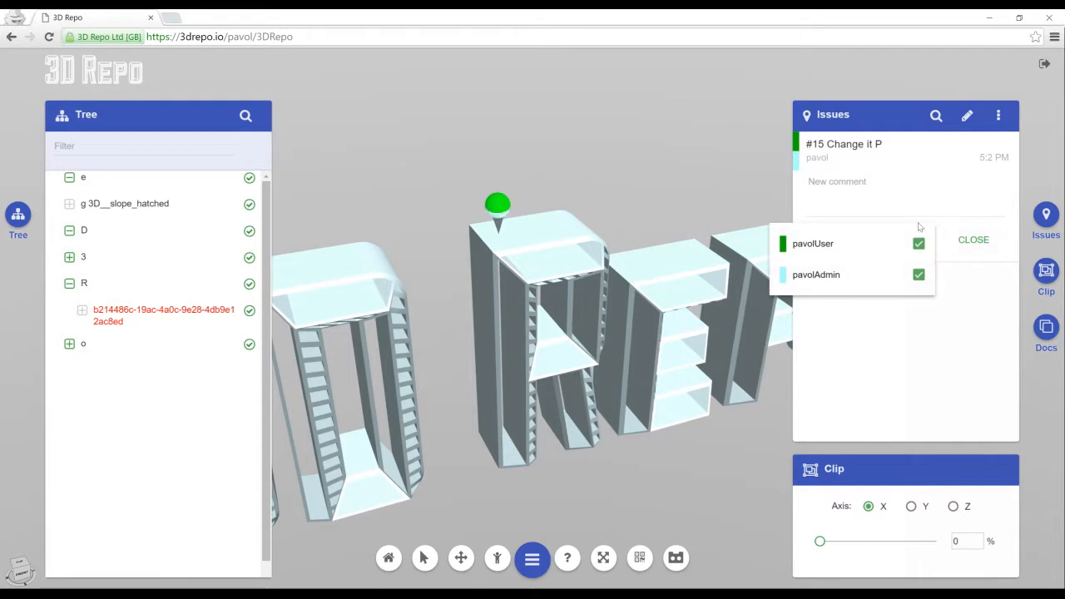
pyautogui.click(856, 334)
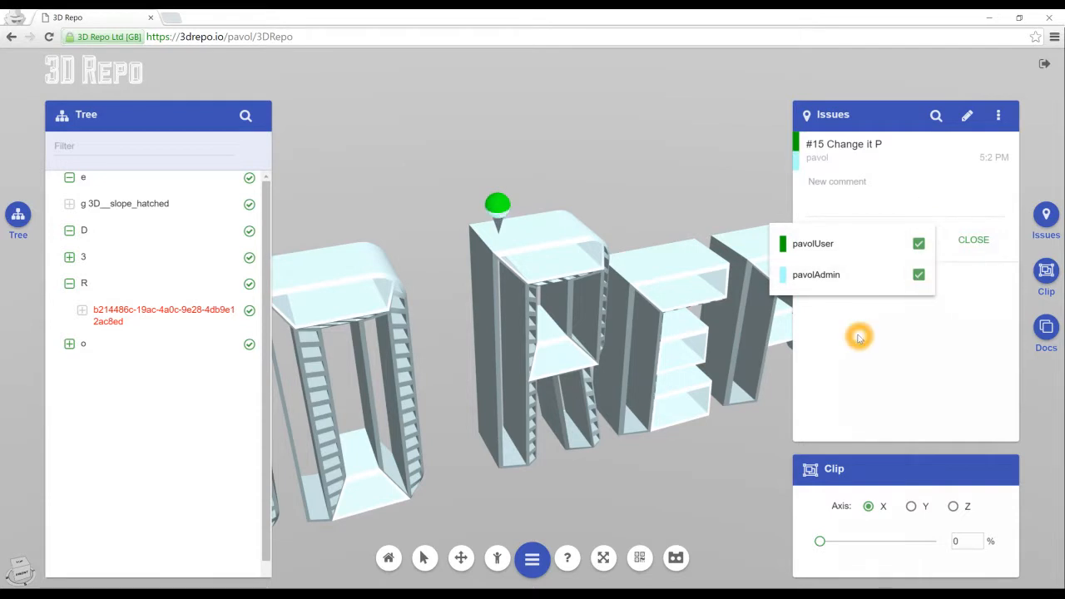
pyautogui.click(809, 287)
pyautogui.click(782, 127)
pyautogui.click(784, 159)
pyautogui.click(803, 125)
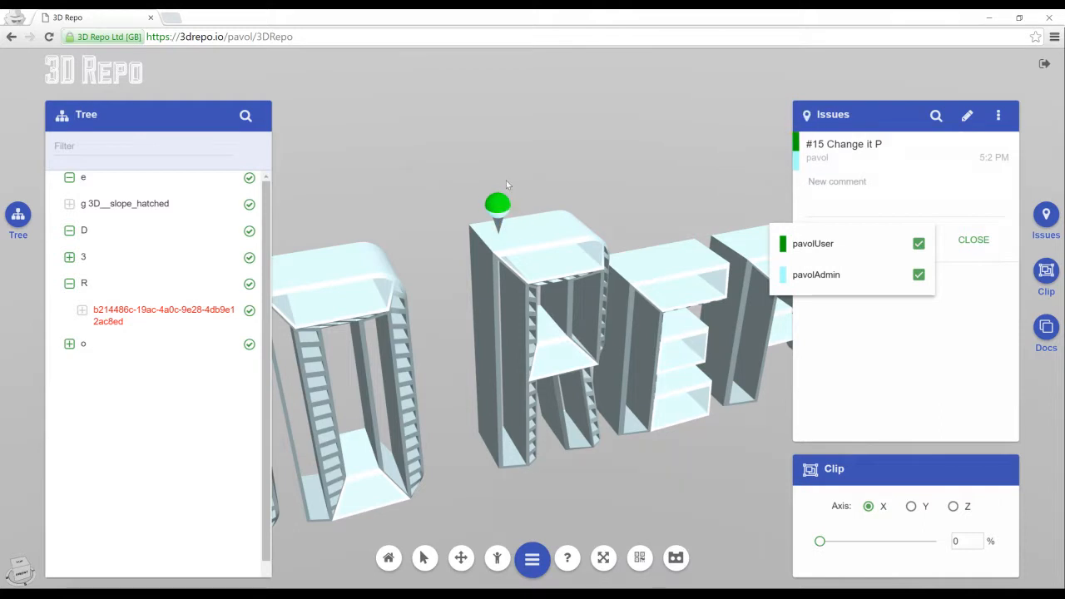
# Start a second issue titled "Material is titanium." with the number 3 in close view
pyautogui.click(510, 216)
pyautogui.scroll(3, 518, 247)
pyautogui.moveTo(455, 143); pyautogui.dragTo(451, 175)
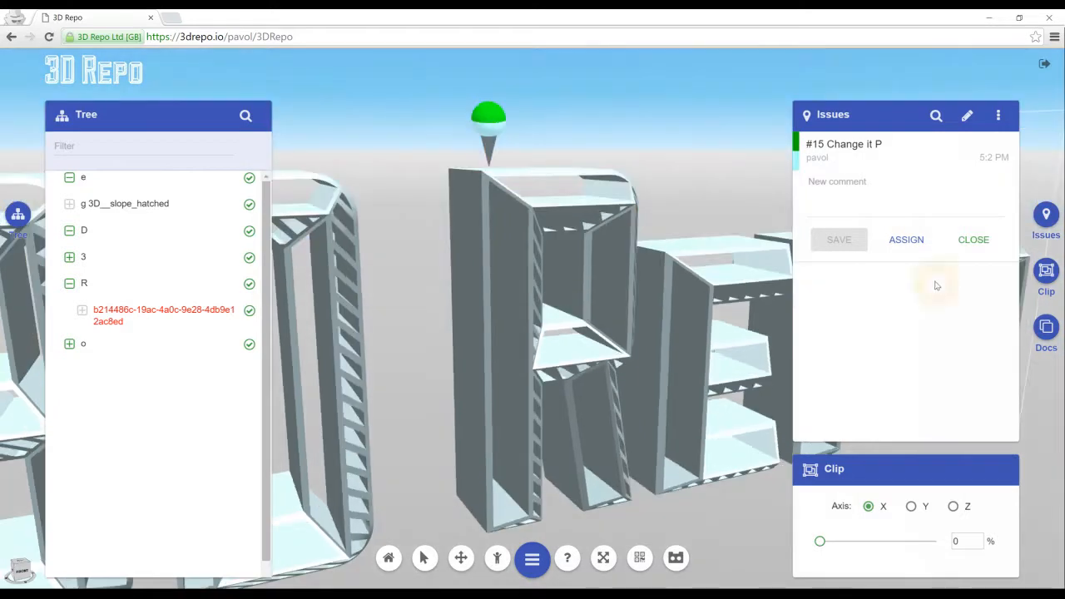
pyautogui.moveTo(519, 226); pyautogui.dragTo(460, 278)
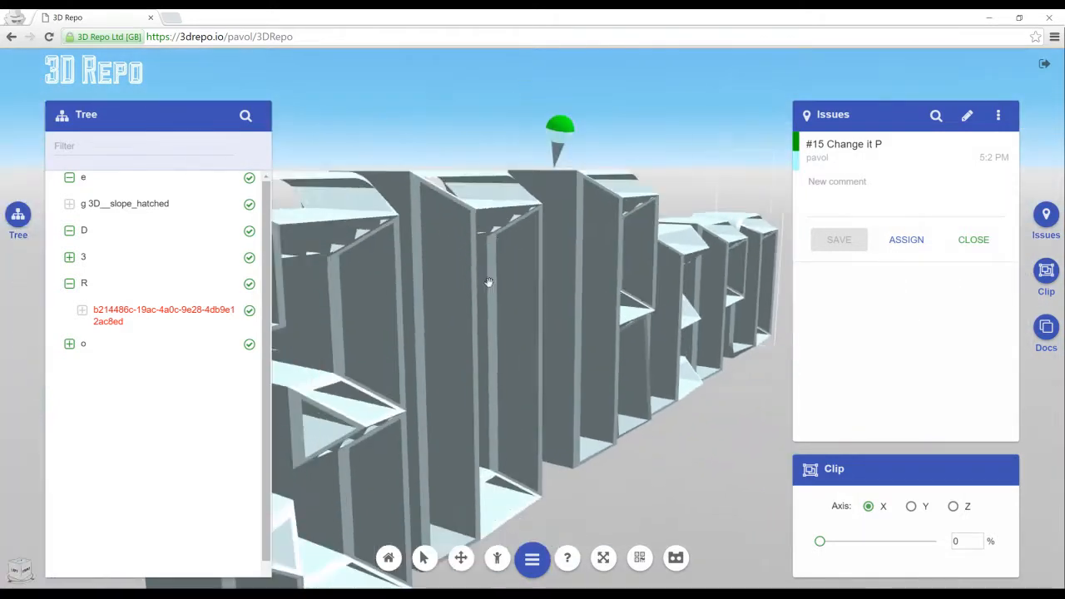
pyautogui.doubleClick(436, 296)
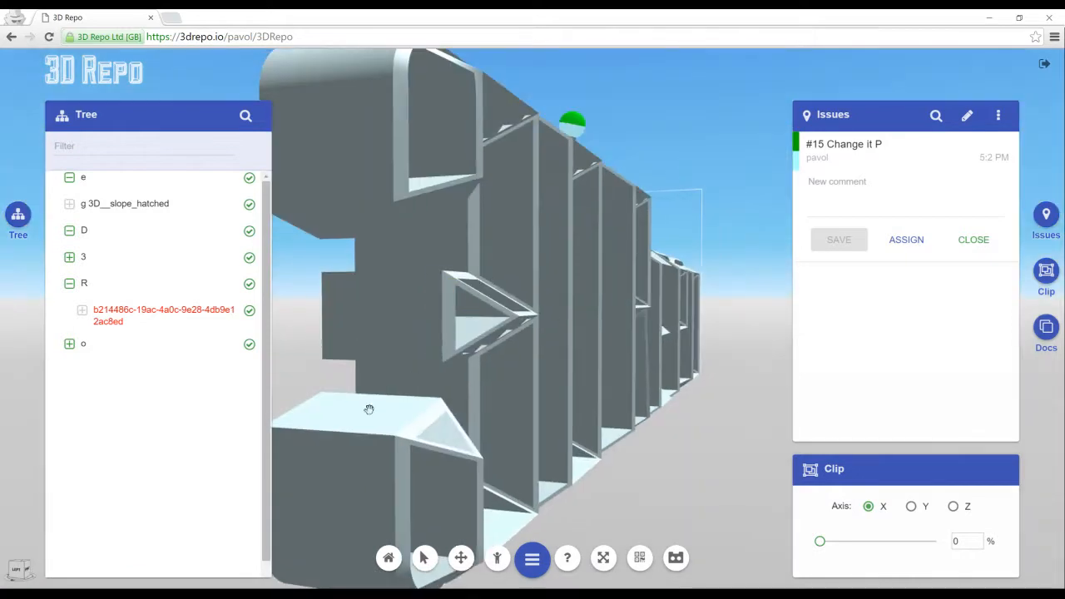
pyautogui.click(966, 118)
pyautogui.click(833, 148)
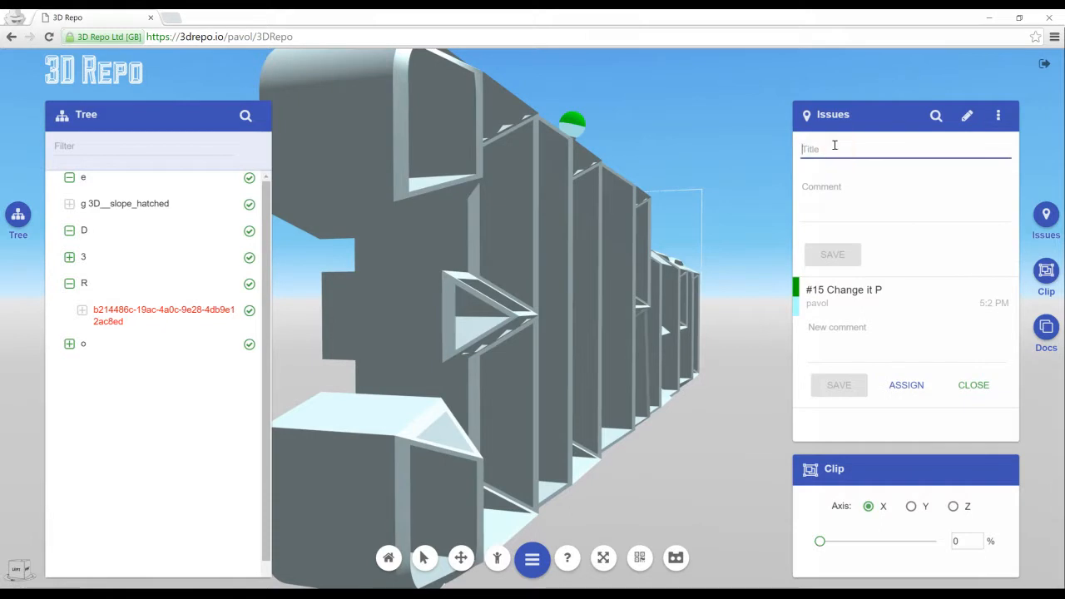
pyautogui.write('Material is titanium.')
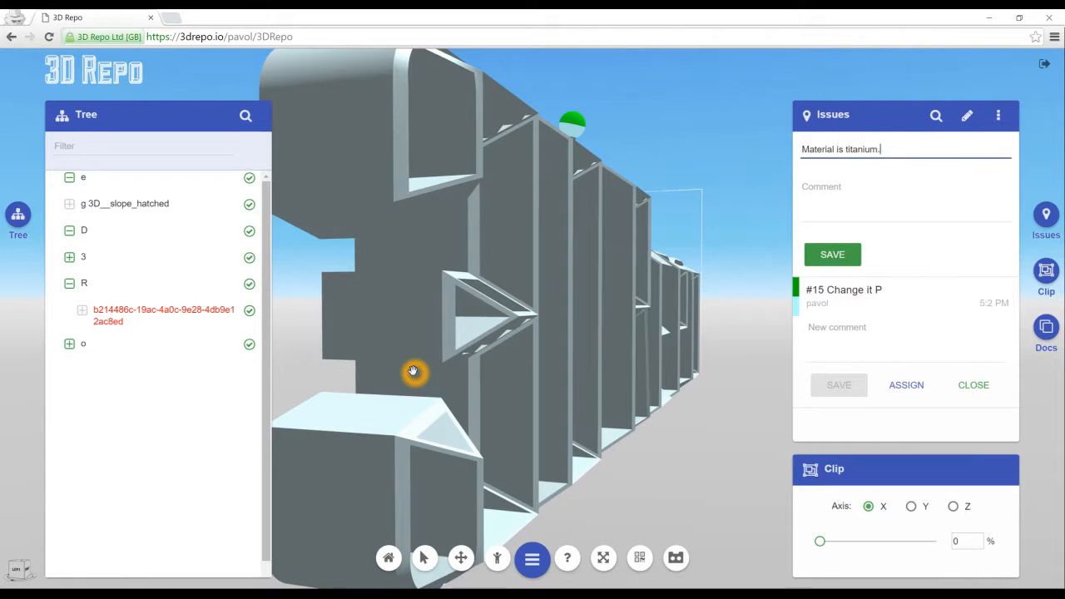
# Pin the new issue on the upper face of the number 3's lower part and save it with the comment "Very important."
pyautogui.click(325, 408)
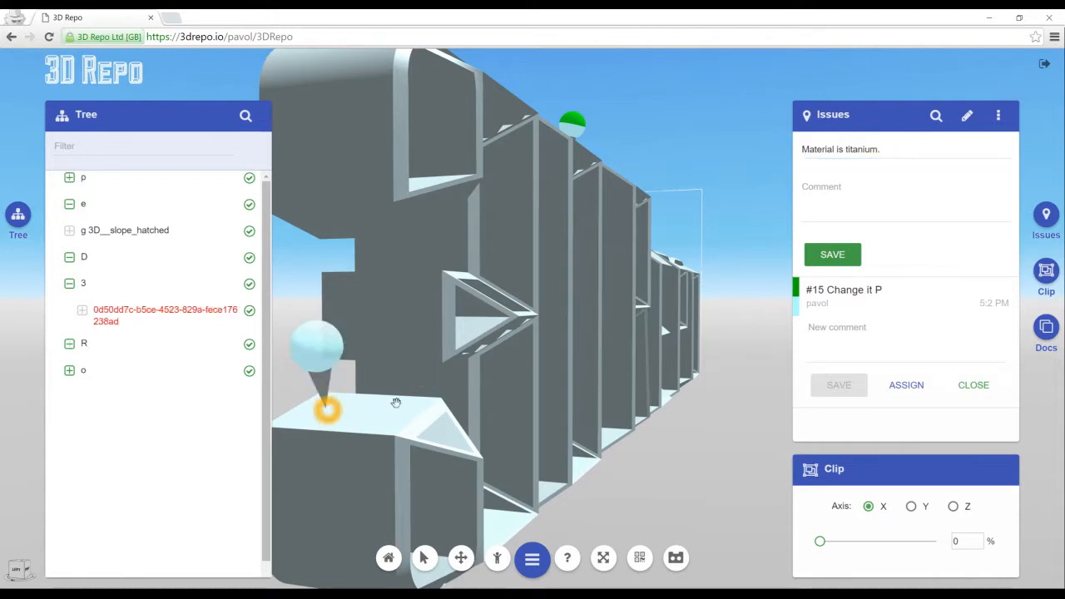
pyautogui.click(834, 200)
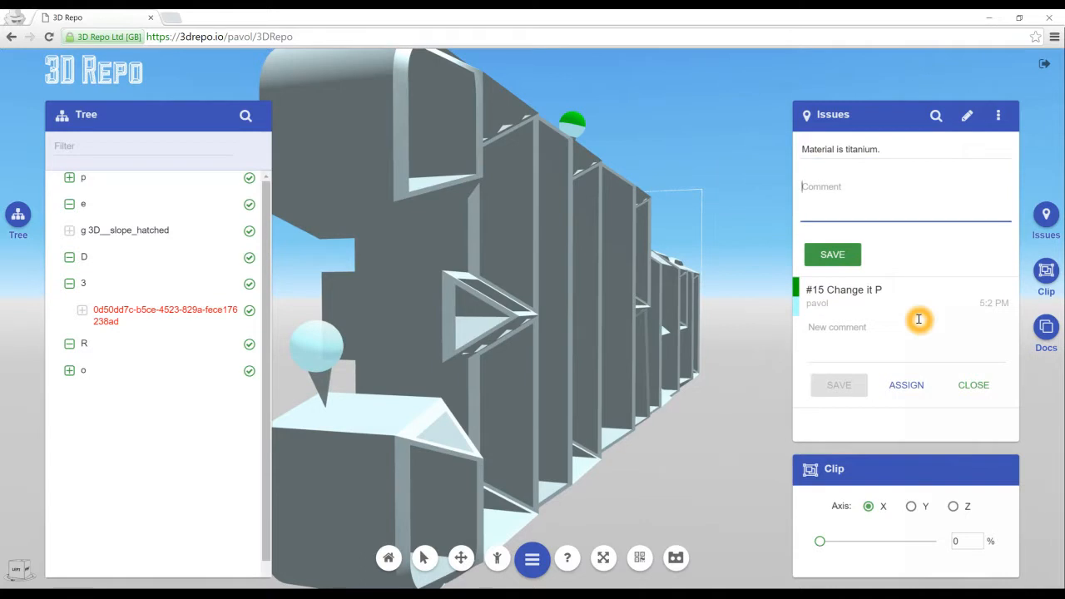
pyautogui.write('Very important.')
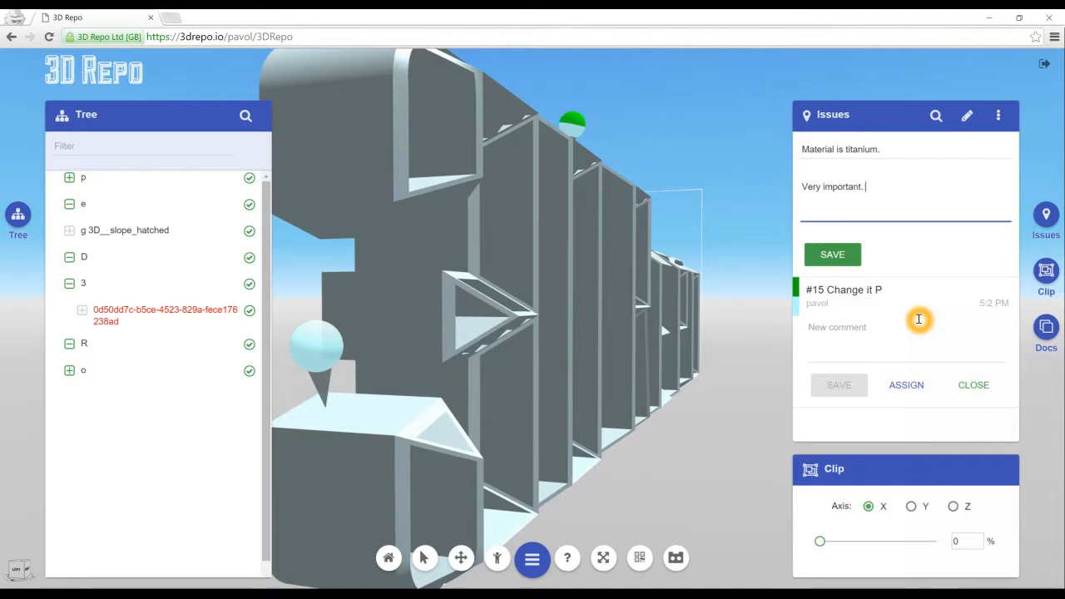
pyautogui.click(368, 321)
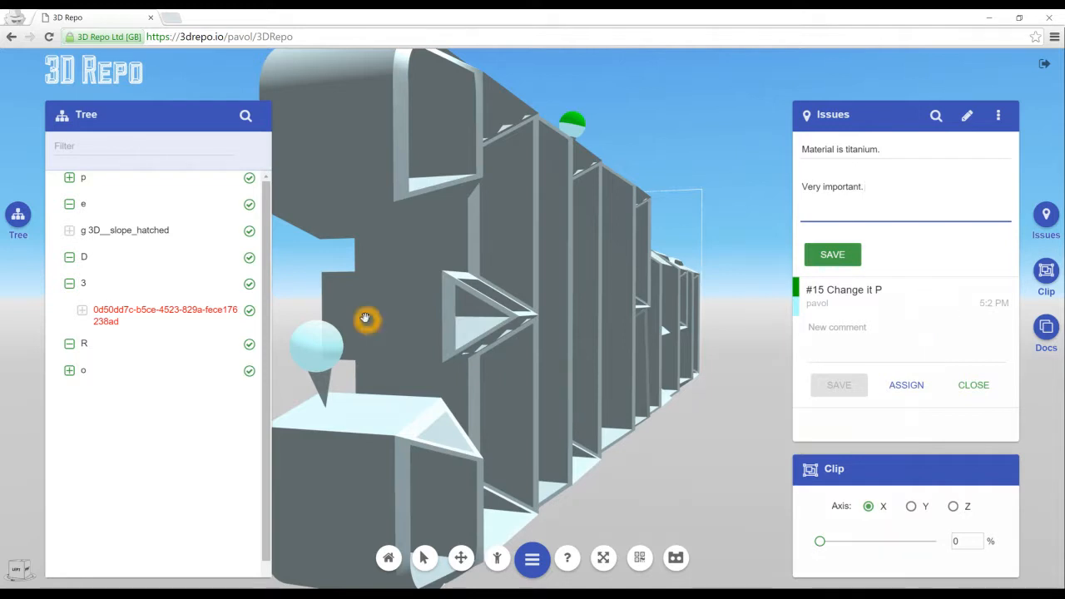
pyautogui.click(490, 291)
pyautogui.click(829, 255)
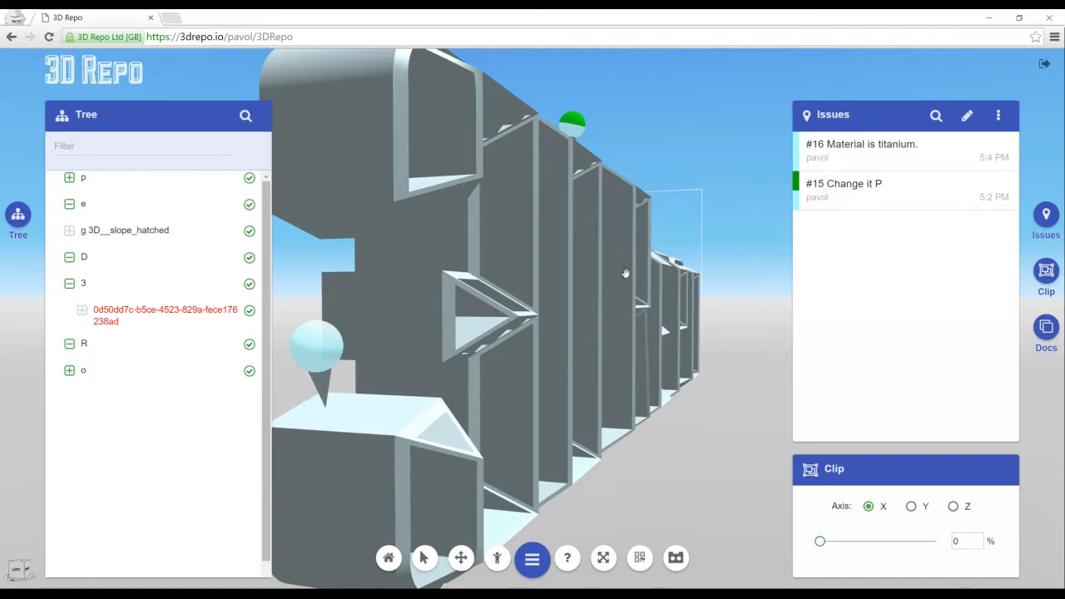
# Review both pins in the model and open the saved issues in turn to recall their viewpoints, ending on "Material is titanium."
pyautogui.moveTo(612, 275); pyautogui.dragTo(557, 304)
pyautogui.moveTo(568, 269); pyautogui.dragTo(570, 332)
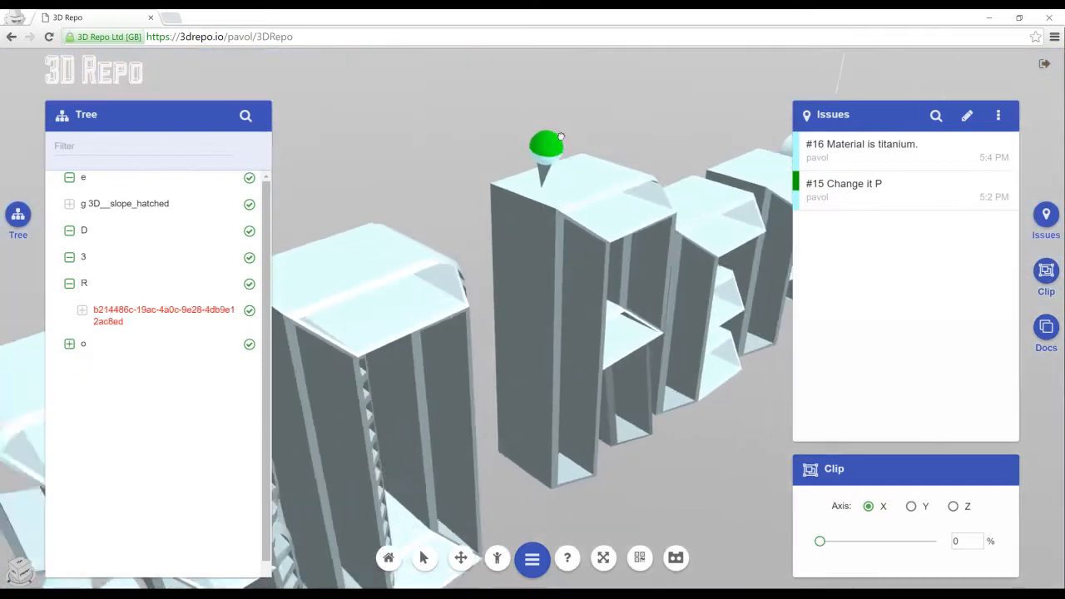
pyautogui.moveTo(547, 140); pyautogui.dragTo(553, 159)
pyautogui.moveTo(510, 341); pyautogui.dragTo(523, 315)
pyautogui.click(893, 220)
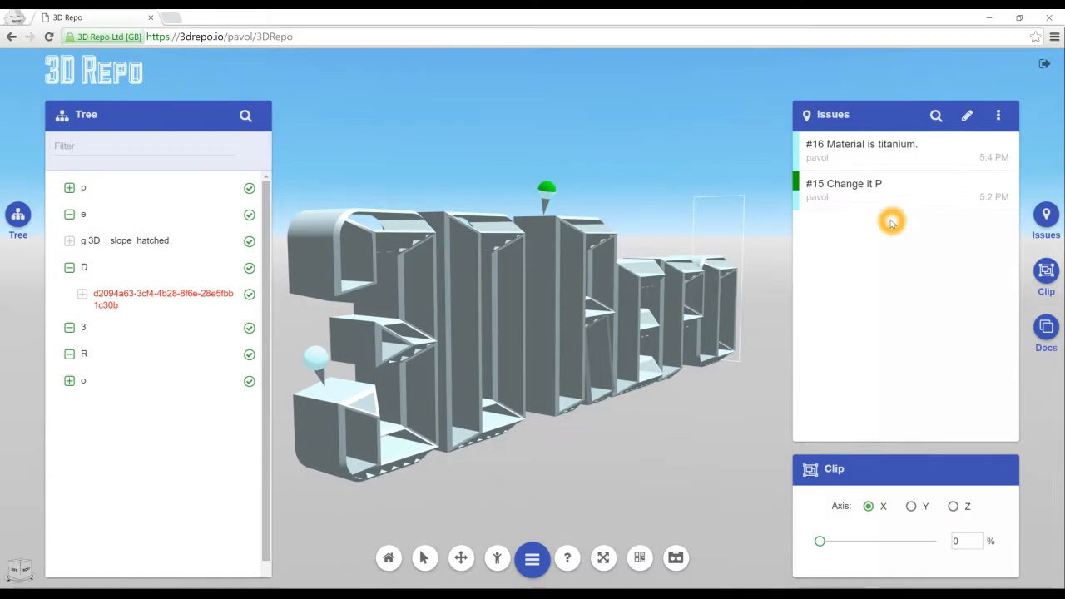
pyautogui.click(883, 322)
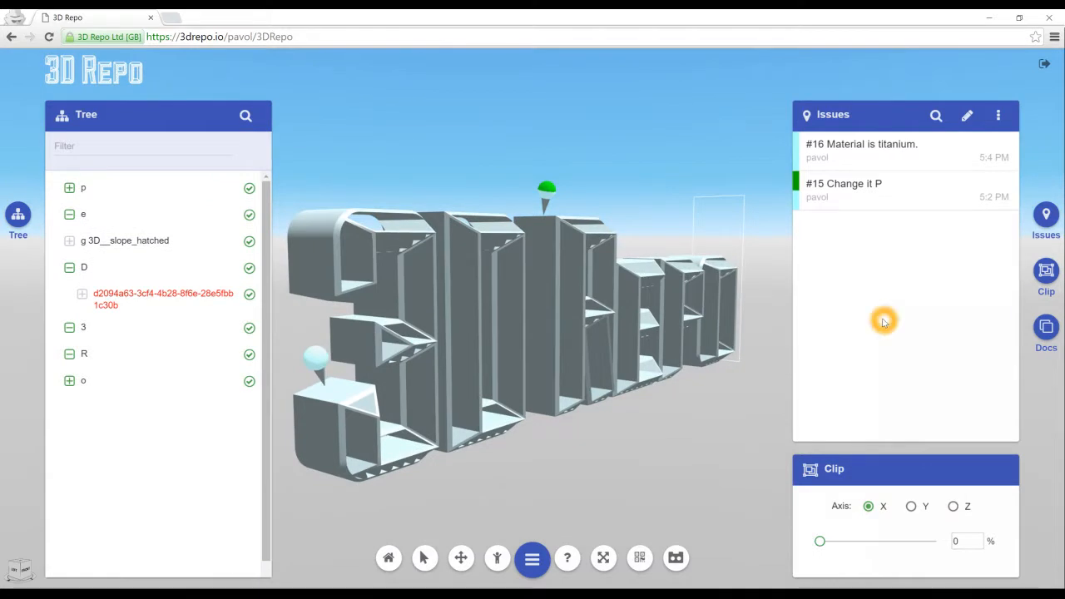
pyautogui.click(903, 147)
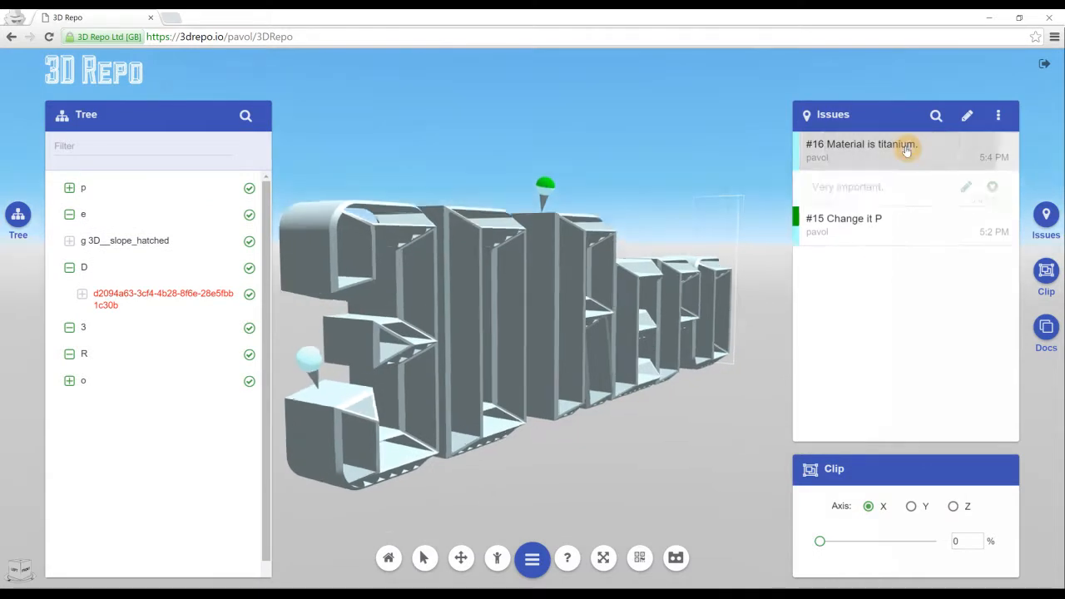
pyautogui.click(892, 324)
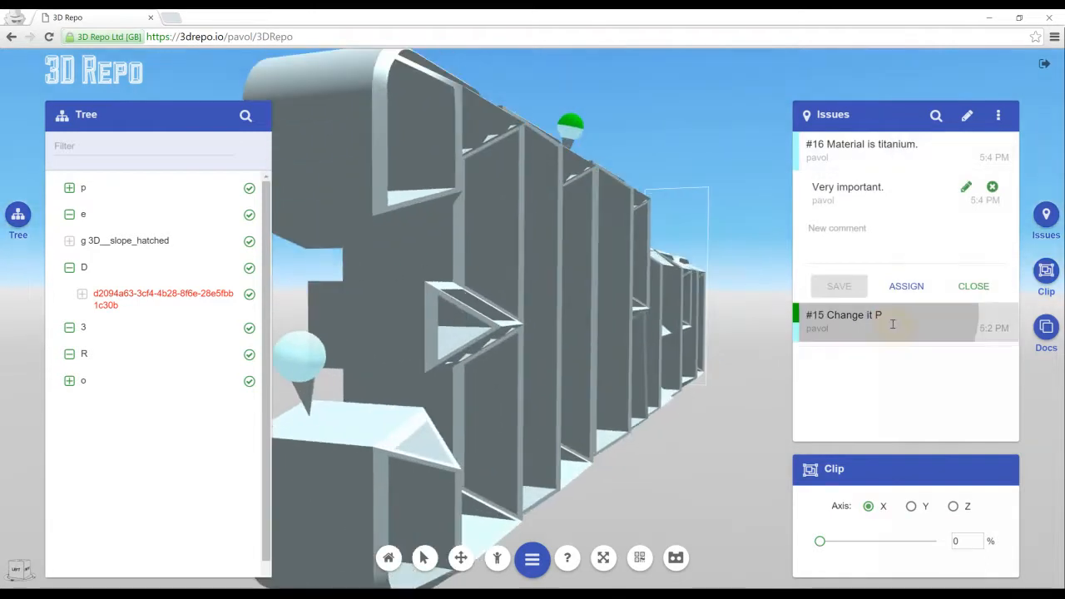
pyautogui.click(902, 154)
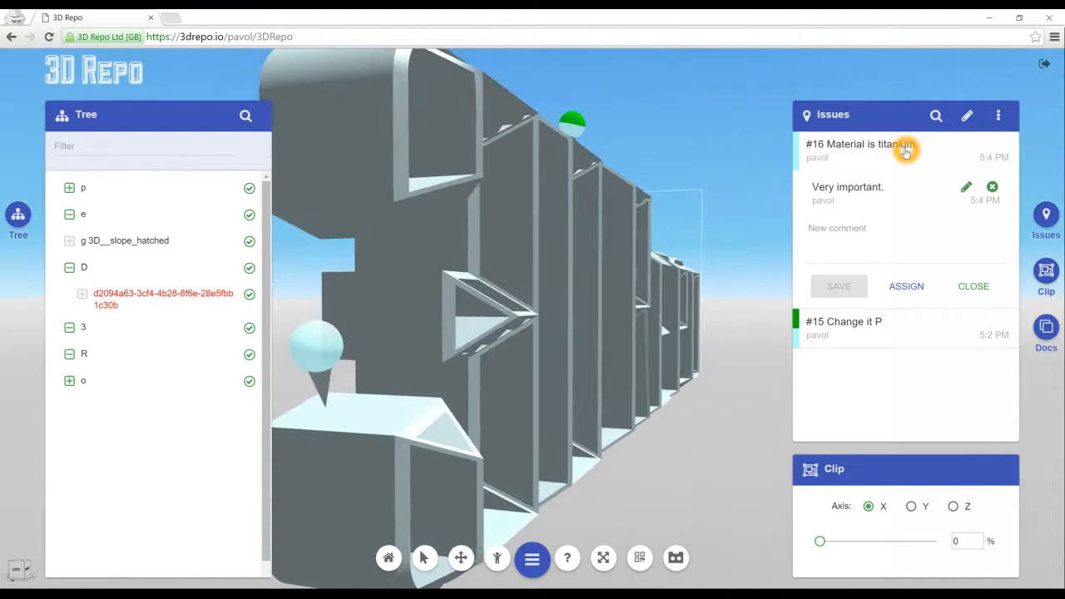
# Recall the viewpoint of the "Change it P" issue and return to the "Material is titanium." issue
pyautogui.click(886, 324)
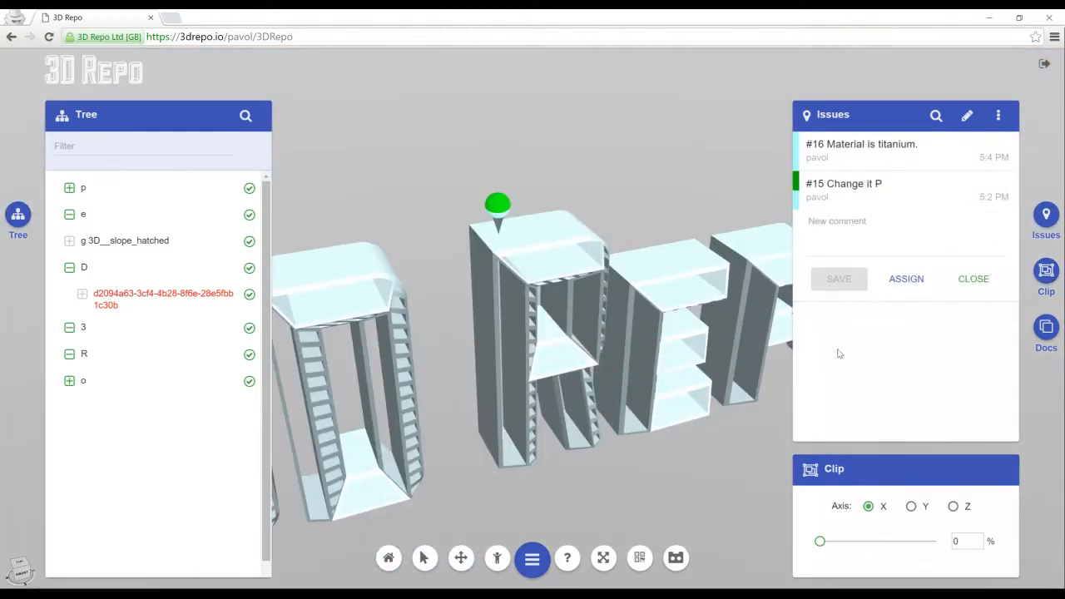
pyautogui.click(865, 156)
pyautogui.click(869, 147)
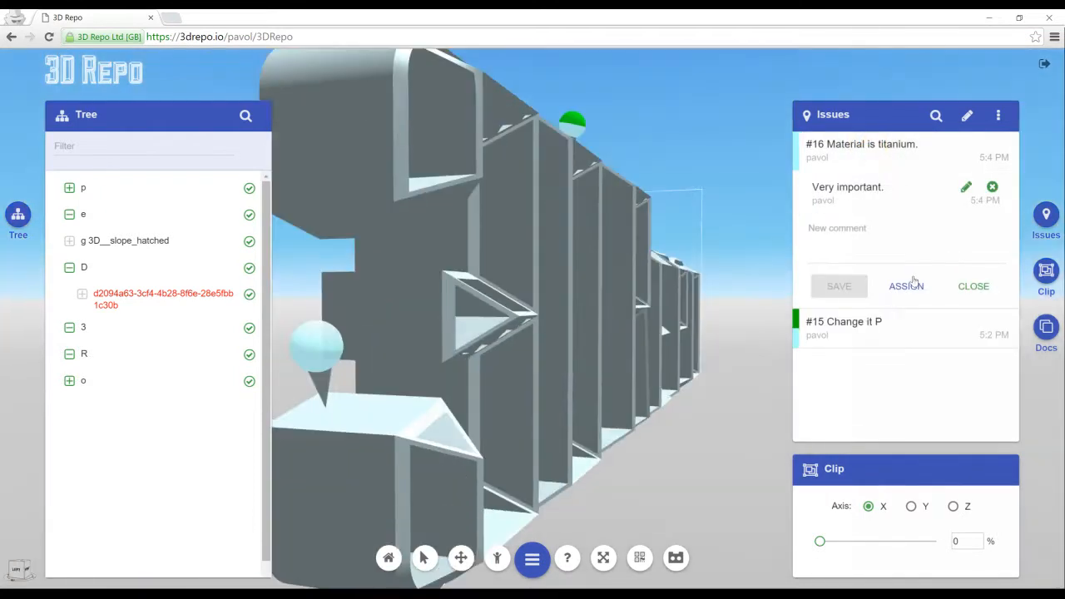
# Reassign the "Material is titanium." issue to the user role only by removing the admin role, and collapse the issue
pyautogui.click(919, 287)
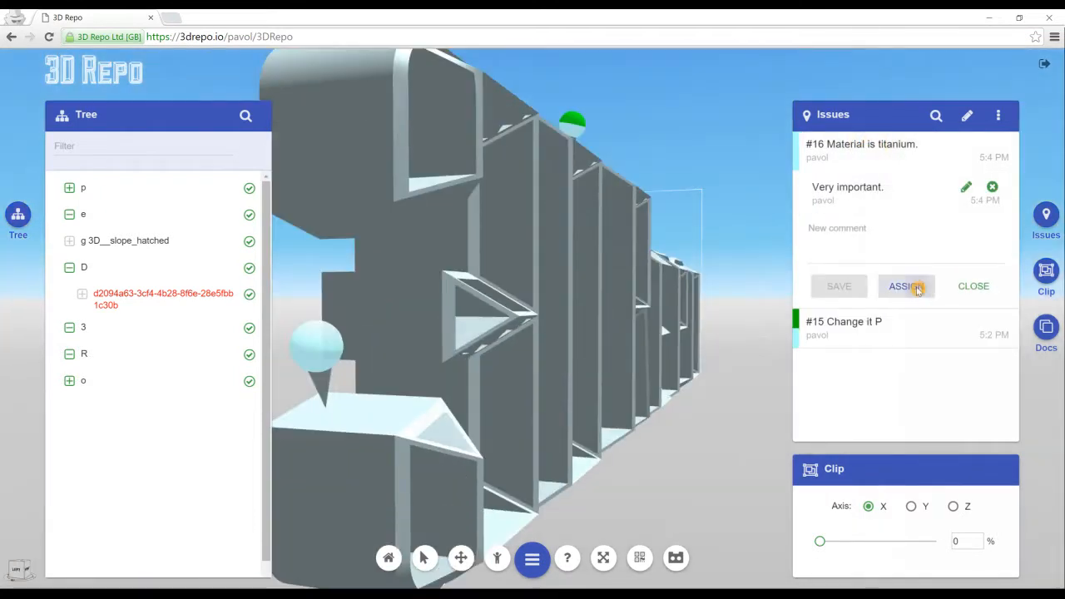
pyautogui.click(918, 289)
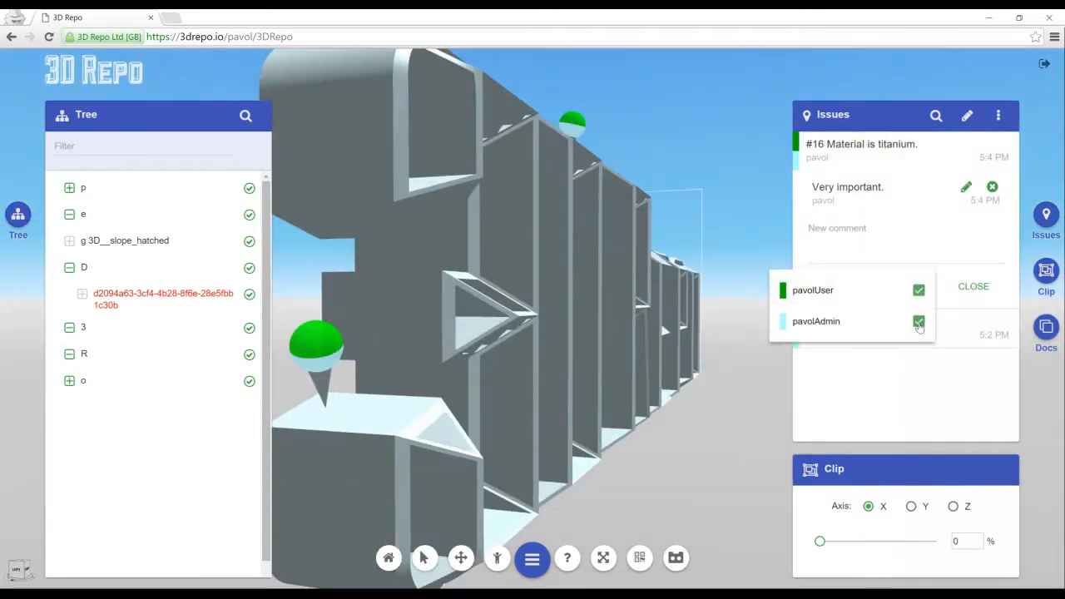
pyautogui.click(918, 321)
pyautogui.click(887, 395)
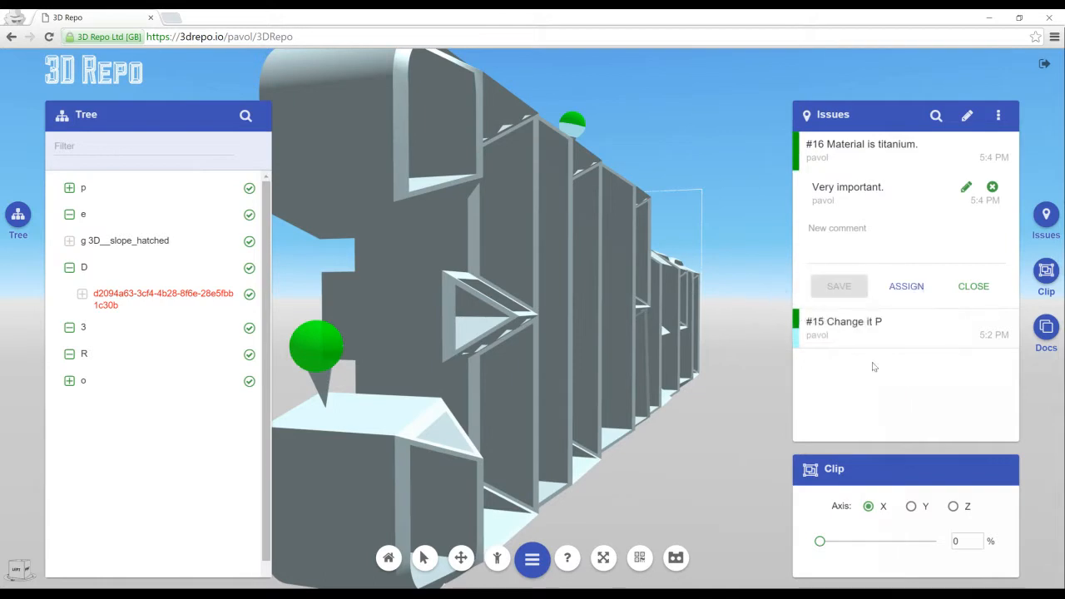
pyautogui.click(908, 146)
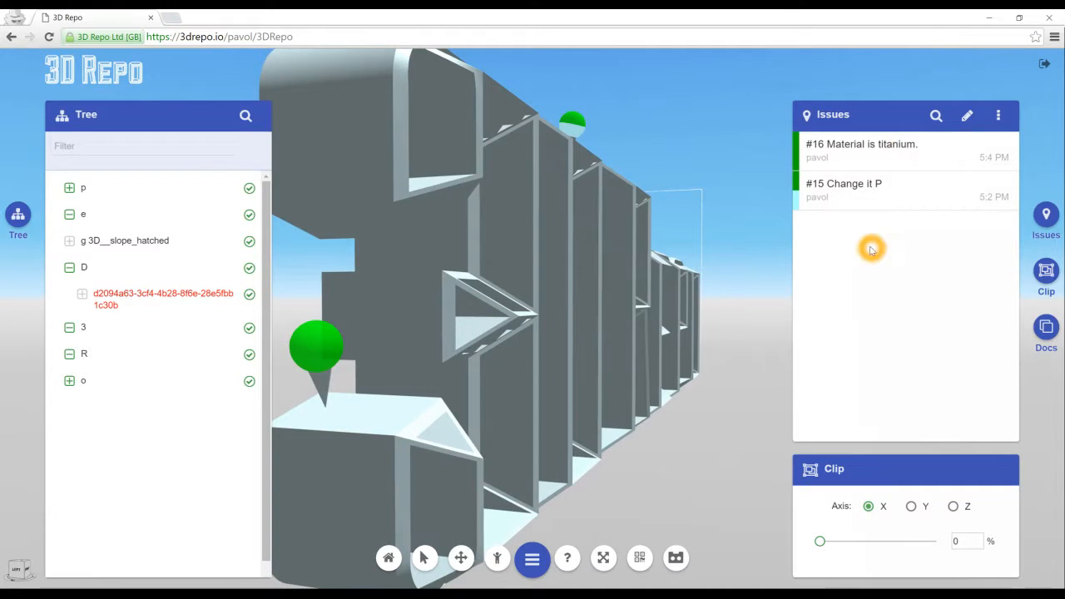
# Filter the issues by "material" and open the matching "Material is titanium." issue
pyautogui.click(937, 116)
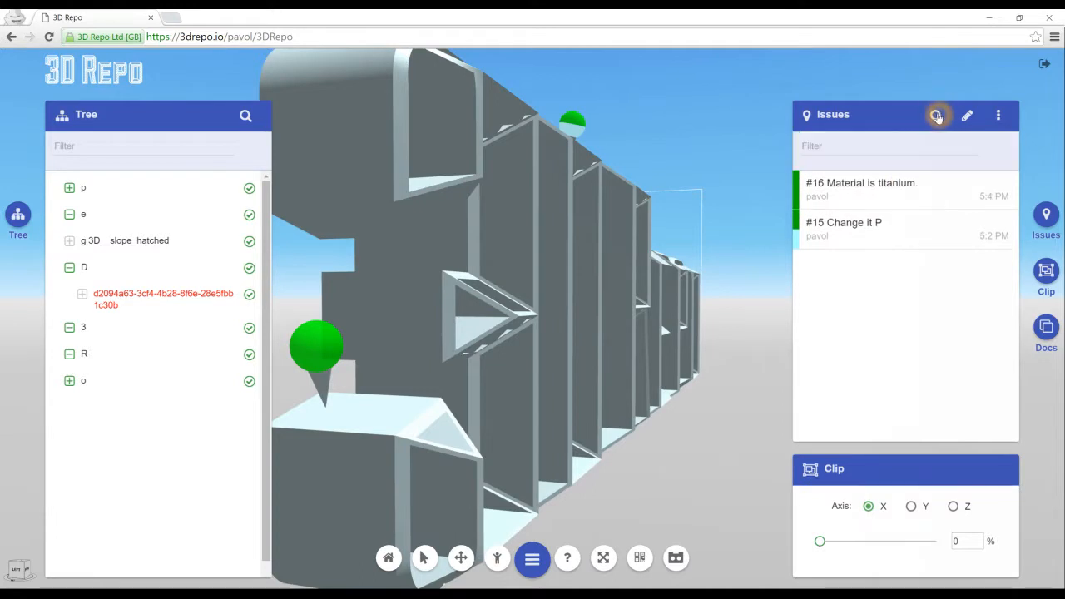
pyautogui.click(832, 145)
pyautogui.click(935, 115)
pyautogui.click(908, 143)
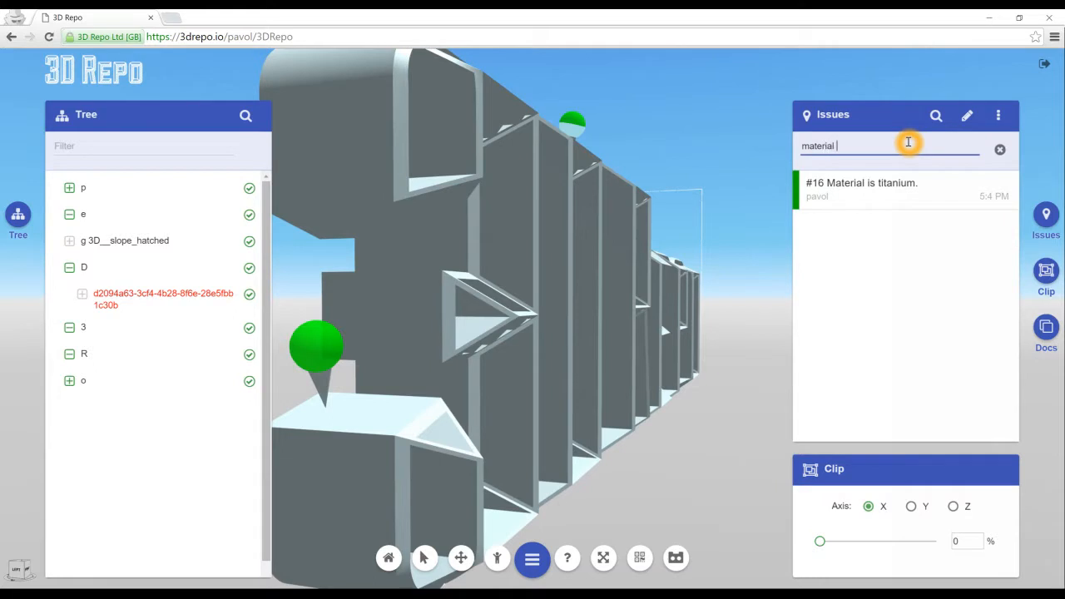
pyautogui.click(863, 197)
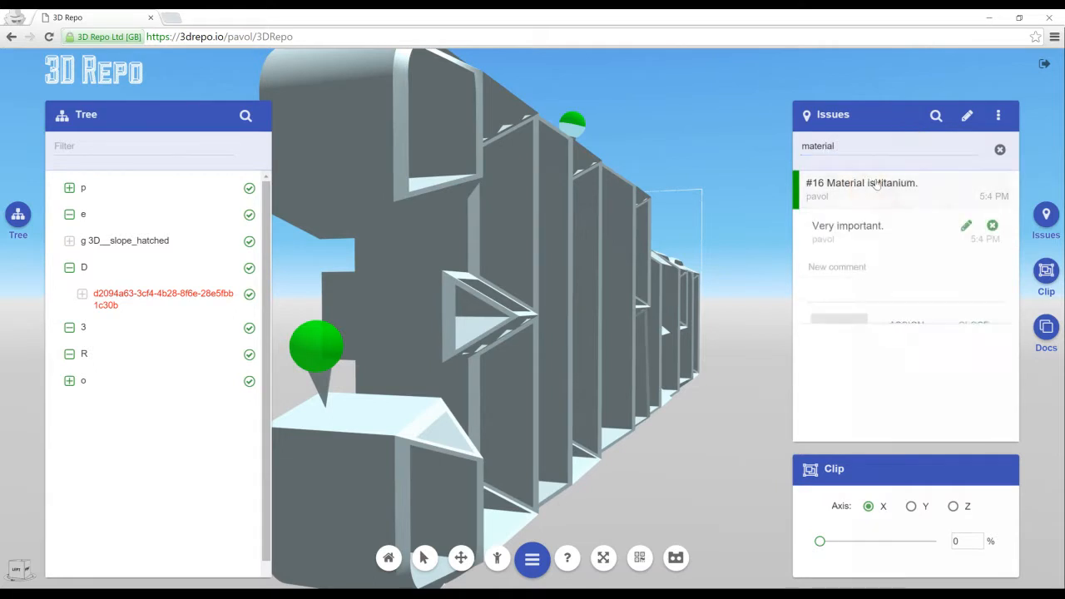
# Clear the issue filter and mark the "Change it P" issue as closed
pyautogui.moveTo(526, 219); pyautogui.dragTo(546, 282)
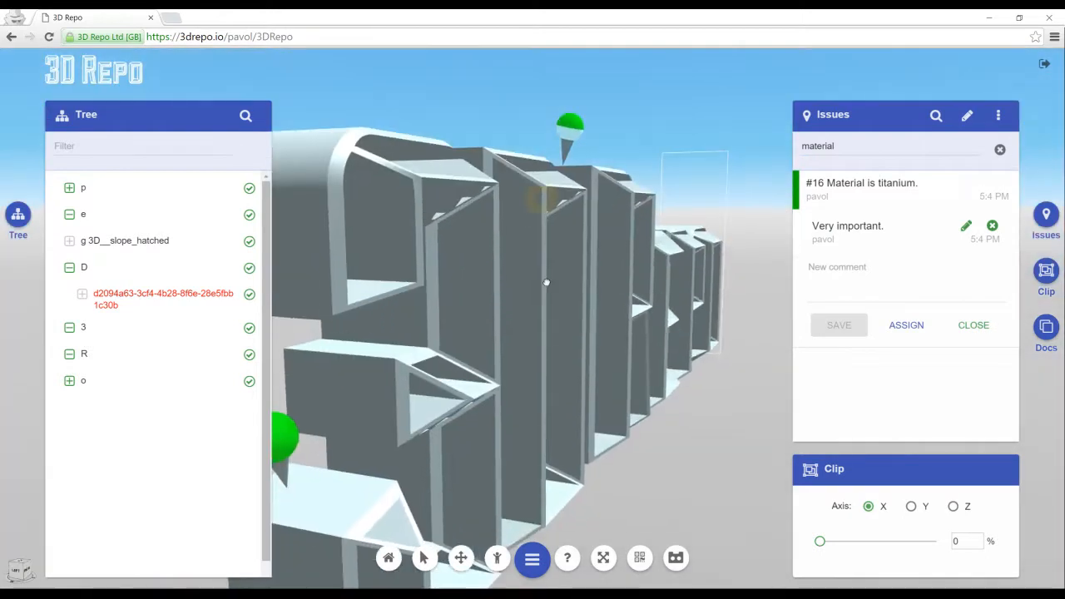
pyautogui.moveTo(547, 282); pyautogui.dragTo(547, 199, button='right')
pyautogui.click(999, 150)
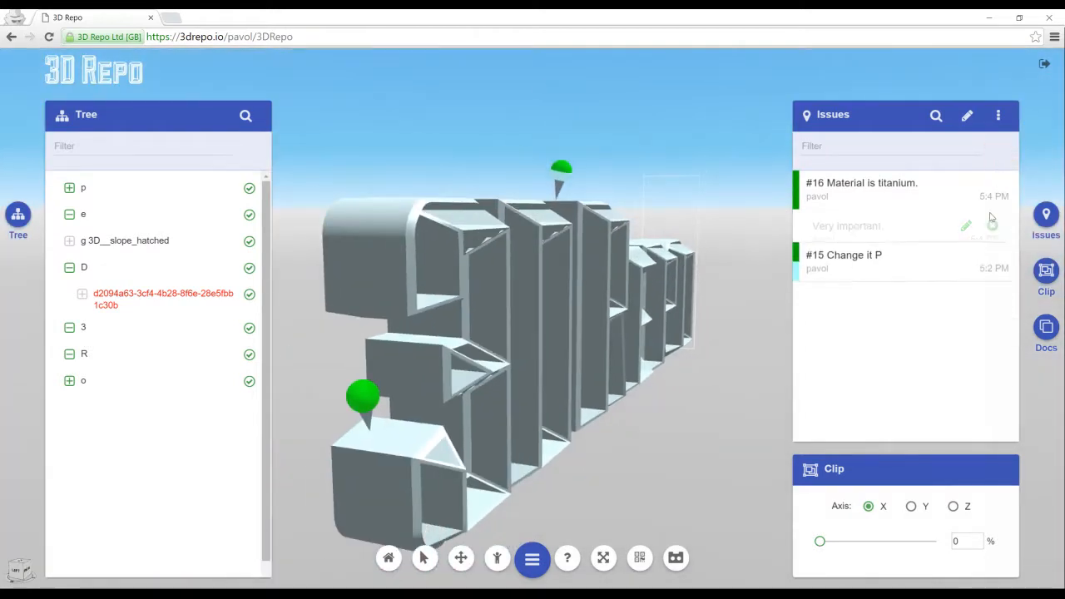
pyautogui.click(908, 238)
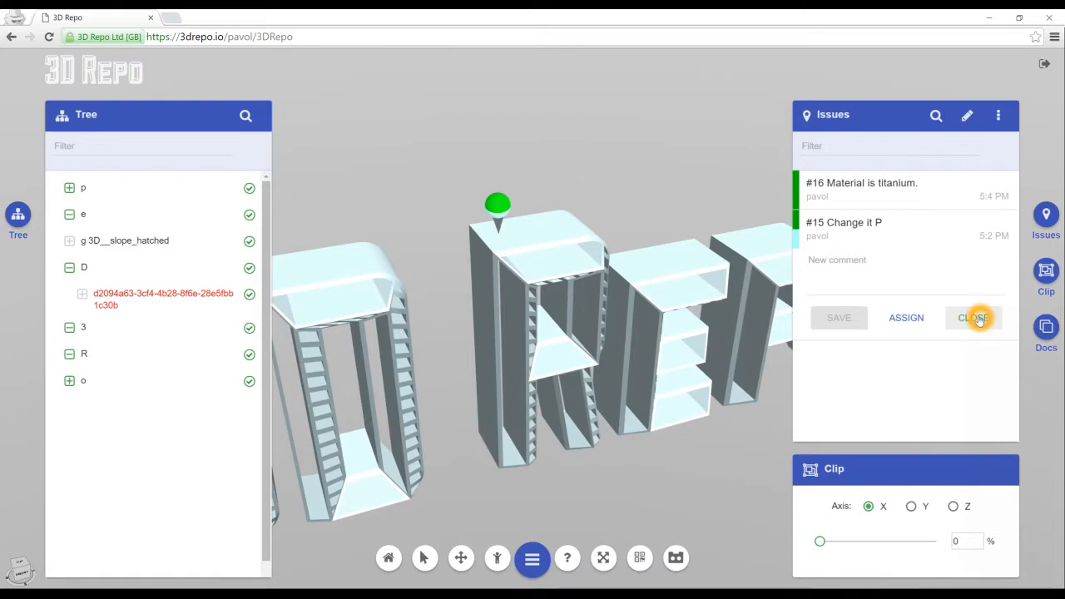
pyautogui.click(979, 318)
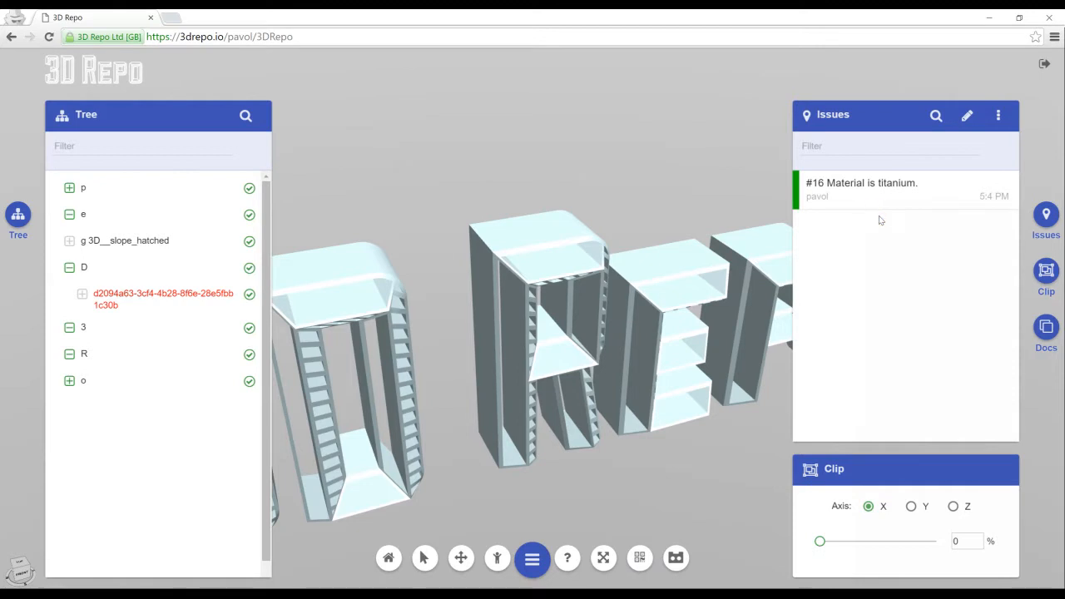
# Select the letter R and inspect the area where the closed issue was pinned
pyautogui.click(540, 261)
pyautogui.moveTo(539, 261); pyautogui.dragTo(559, 203)
pyautogui.click(559, 203)
pyautogui.click(559, 272)
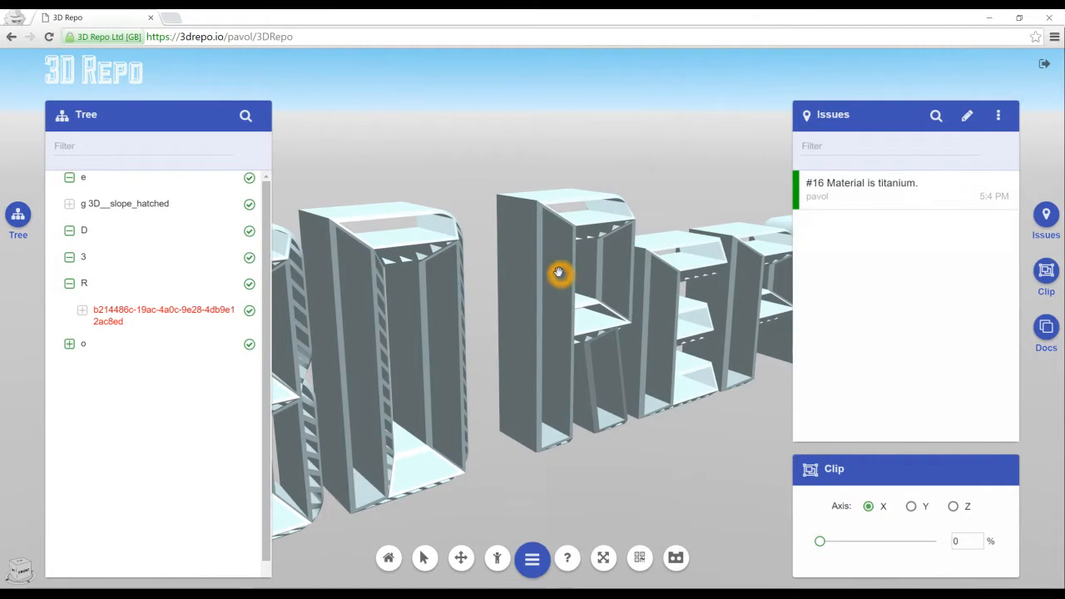
pyautogui.click(576, 212)
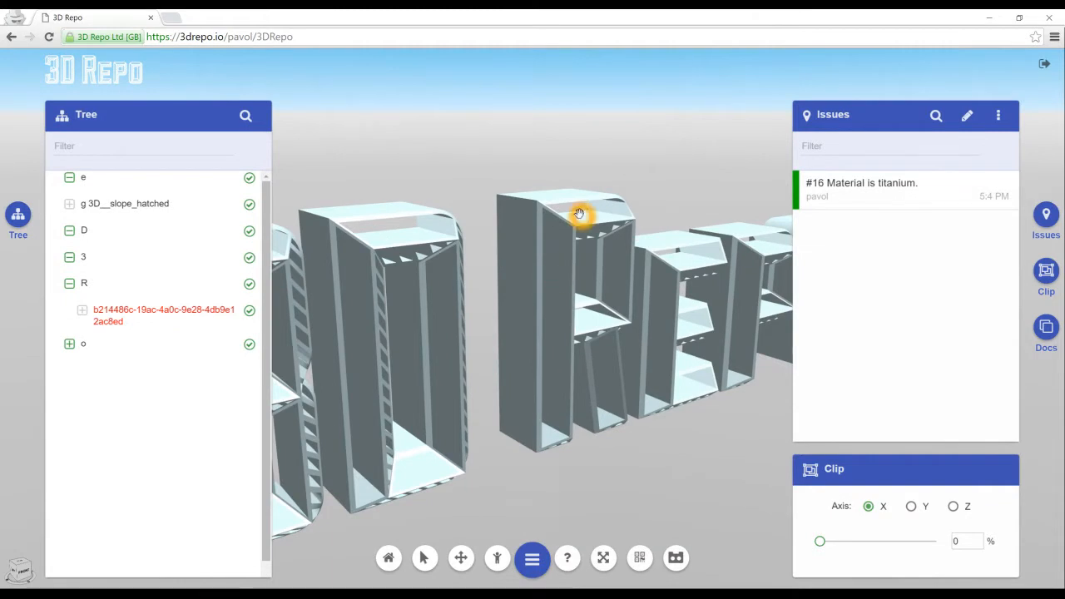
pyautogui.click(607, 237)
pyautogui.click(602, 237)
# Review the issue list's date sorting, closed-issue and role display options, and hide the issue filter field
pyautogui.click(1002, 118)
pyautogui.click(999, 118)
pyautogui.click(1000, 118)
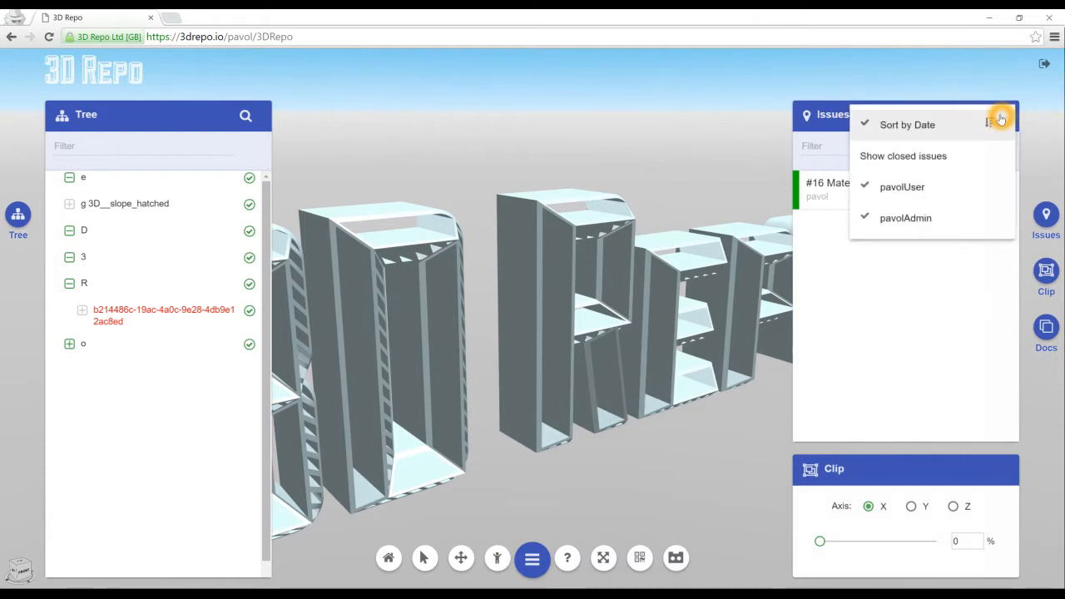
pyautogui.click(884, 126)
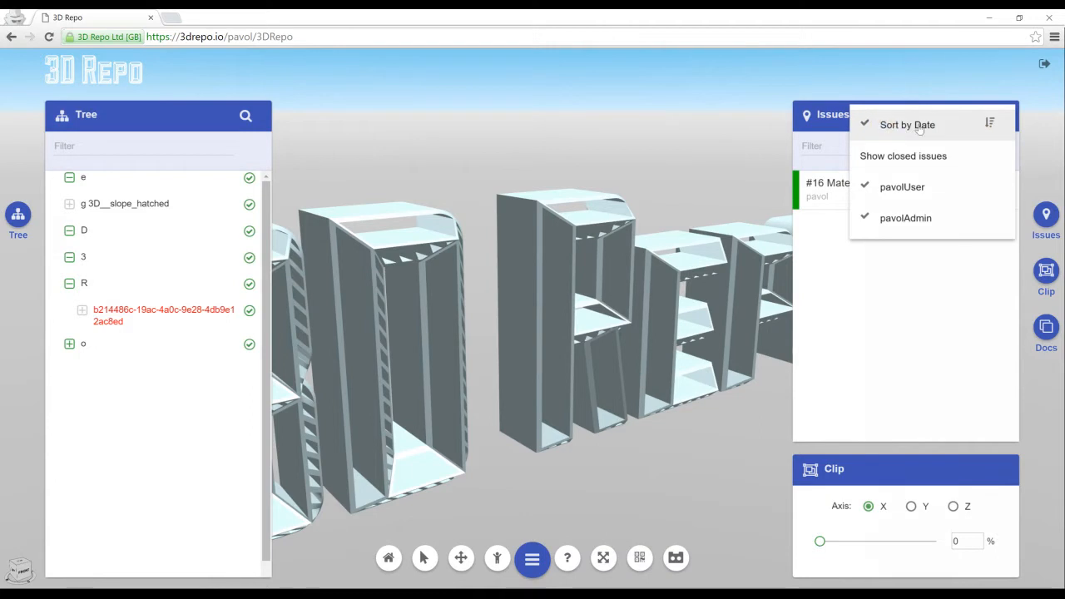
pyautogui.click(992, 122)
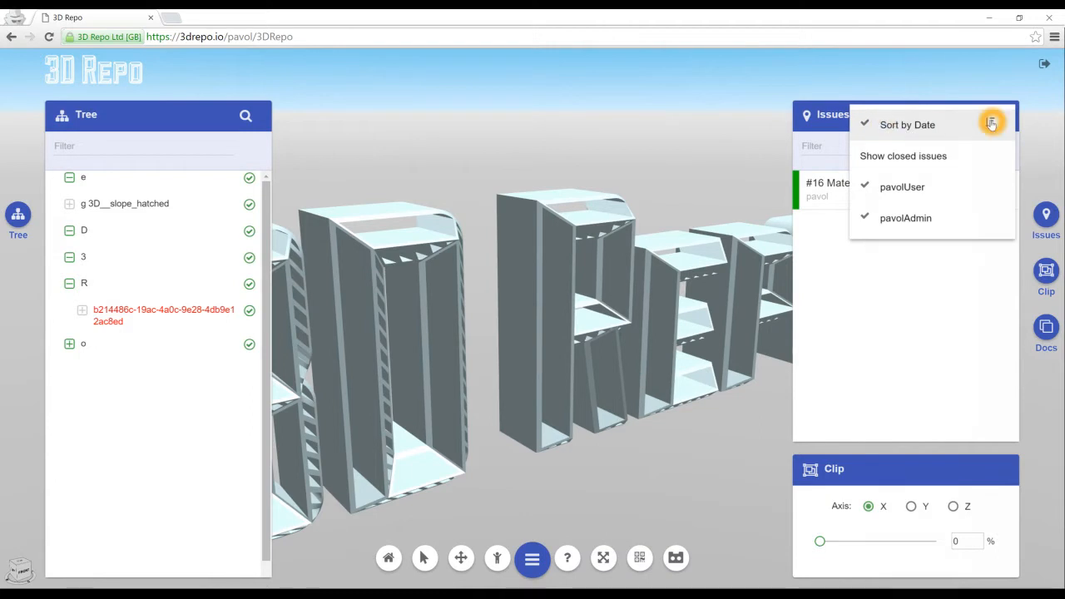
pyautogui.click(932, 316)
pyautogui.click(955, 160)
pyautogui.click(935, 116)
pyautogui.click(913, 292)
# Examine the whole 3D logo and its remaining issue pin from several angles and distances
pyautogui.moveTo(527, 232); pyautogui.dragTo(614, 108)
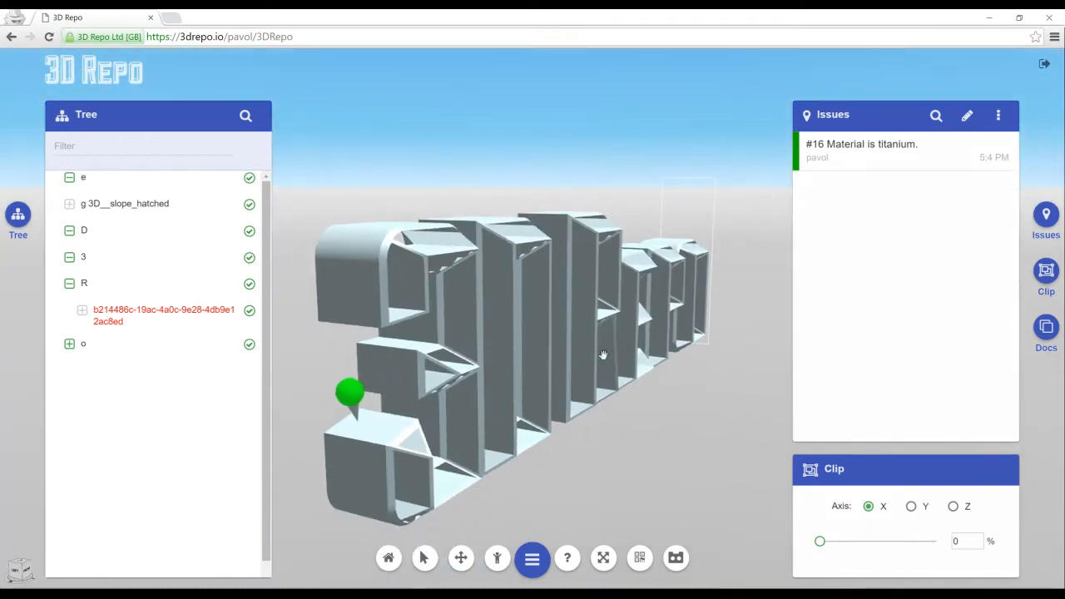
pyautogui.moveTo(587, 379); pyautogui.dragTo(505, 376)
pyautogui.moveTo(528, 269); pyautogui.dragTo(554, 133, button='right')
pyautogui.moveTo(531, 300); pyautogui.dragTo(544, 208, button='right')
pyautogui.moveTo(511, 255); pyautogui.dragTo(576, 285)
pyautogui.click(642, 428)
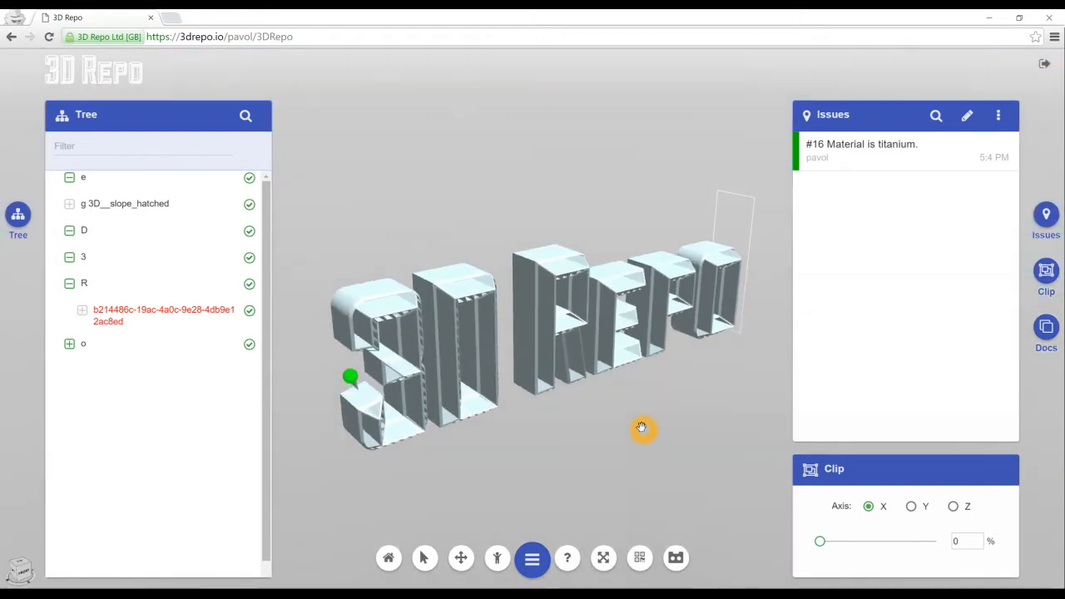